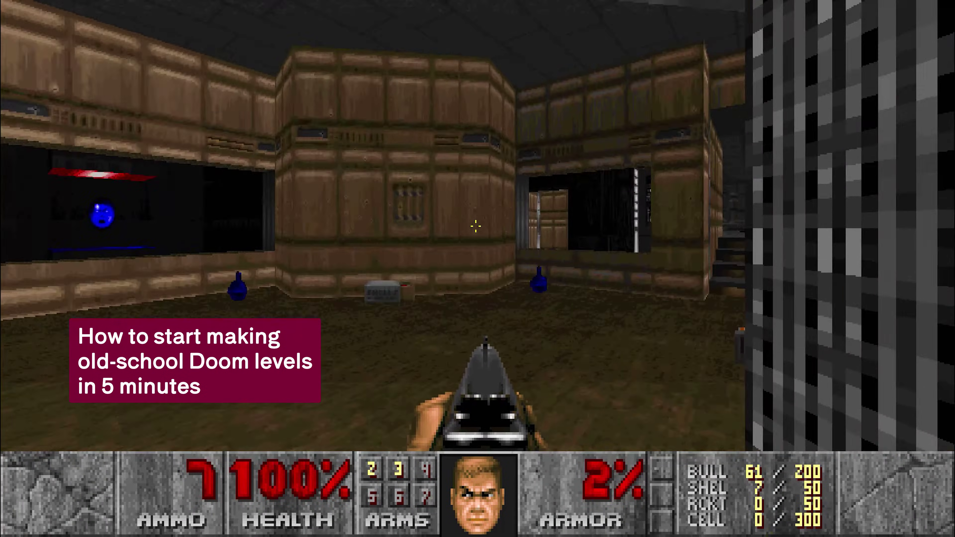
Shoot the imp and monsters while collecting ammo and shells on the way into the building.
key(ctrl)
key(Up)
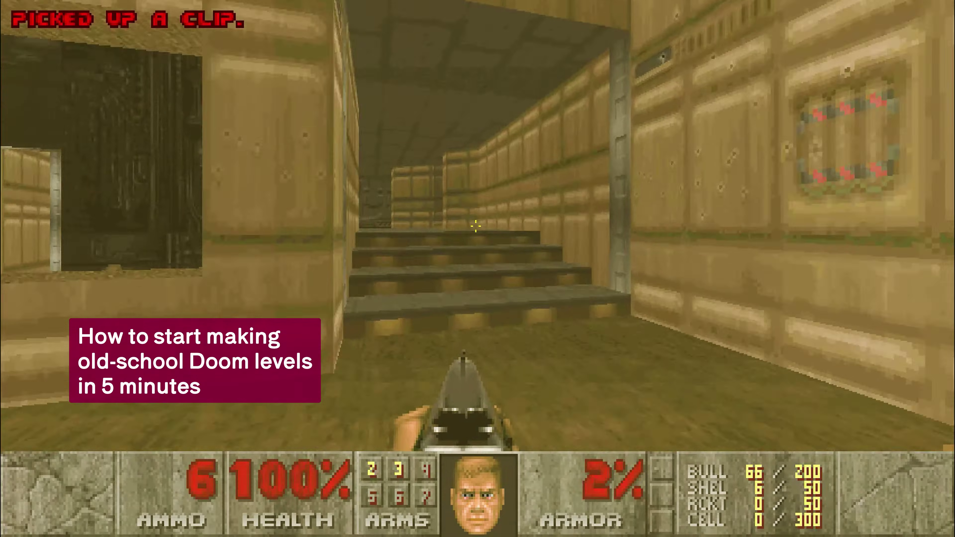
key(Left)
key(Up)
key(ctrl)
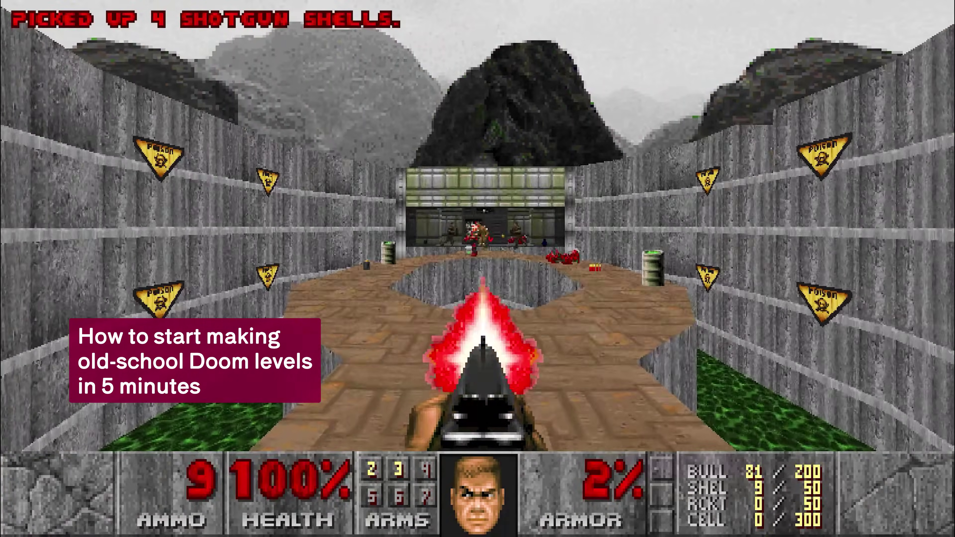
key(Up)
key(ctrl)
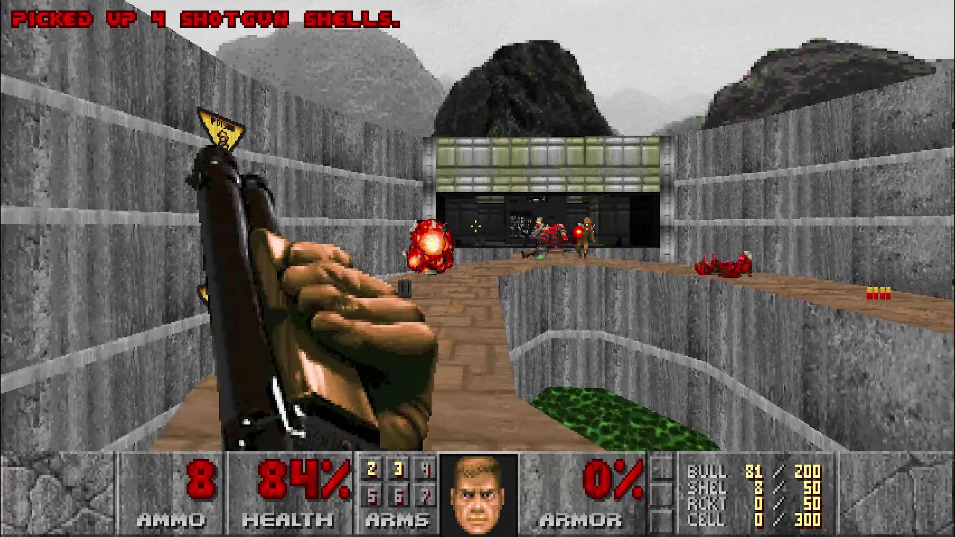
key(ctrl)
key(Up)
key(ctrl)
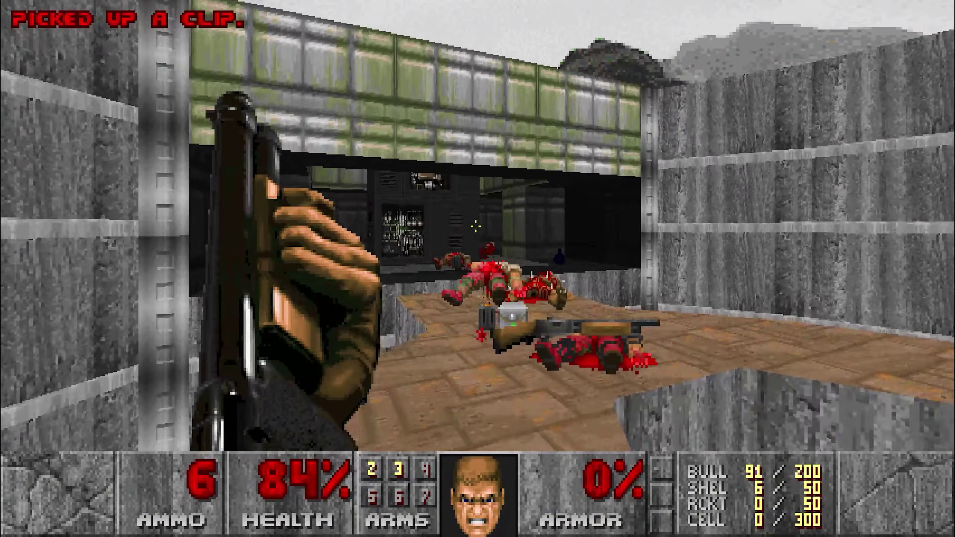
Grab the clip, shells, stimpack and blue keycard, then shoot the monster in the doorway.
key(Left)
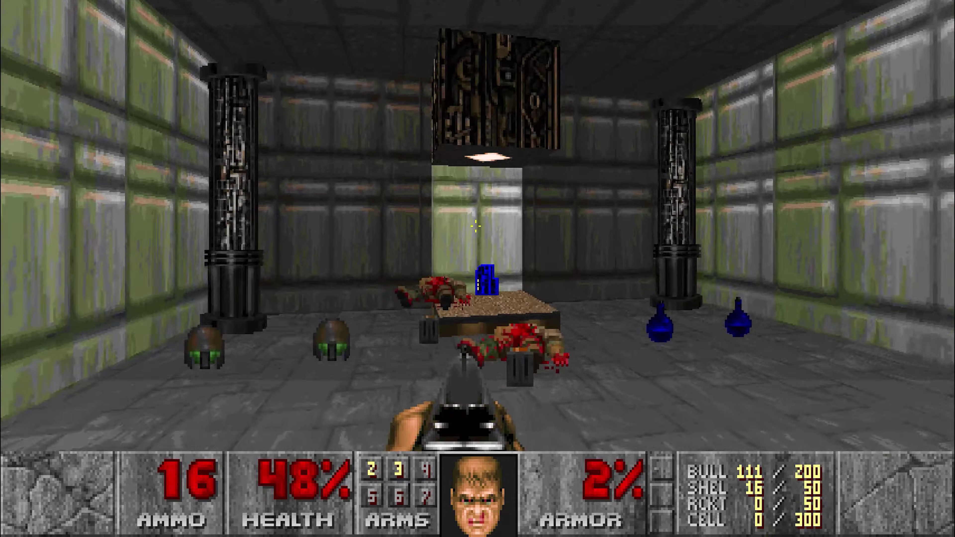
key(Up)
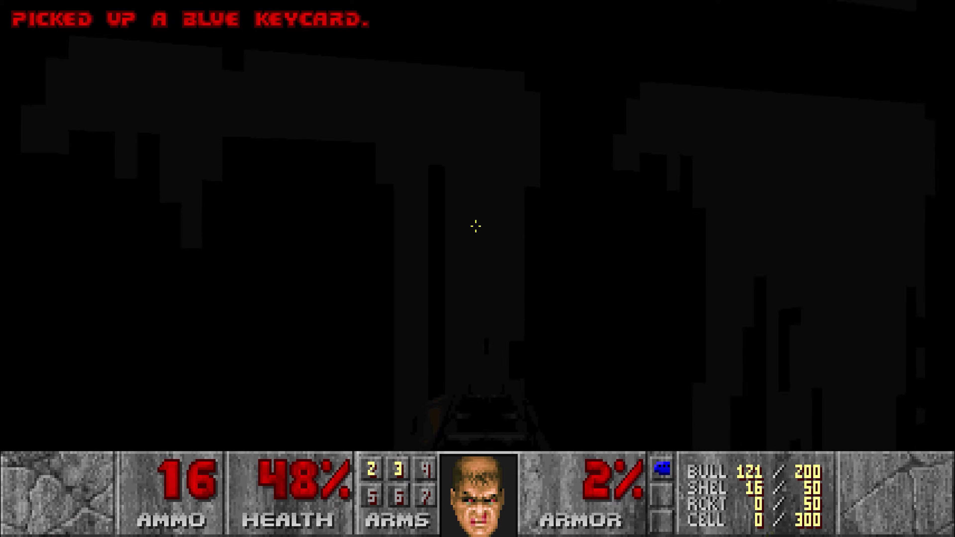
key(Right)
key(ctrl)
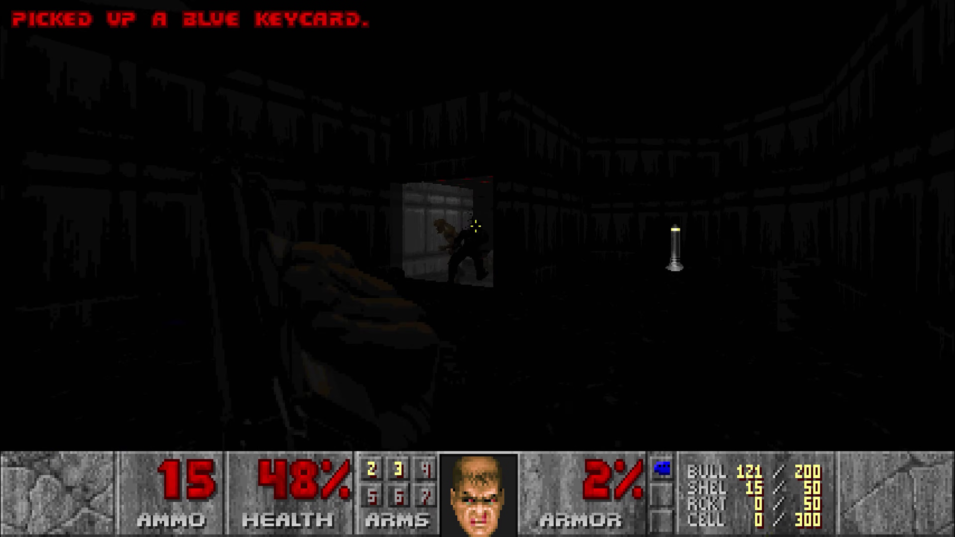
key(ctrl)
Fight through the blue-pillared doorway and pick up the health bonus.
key(Right)
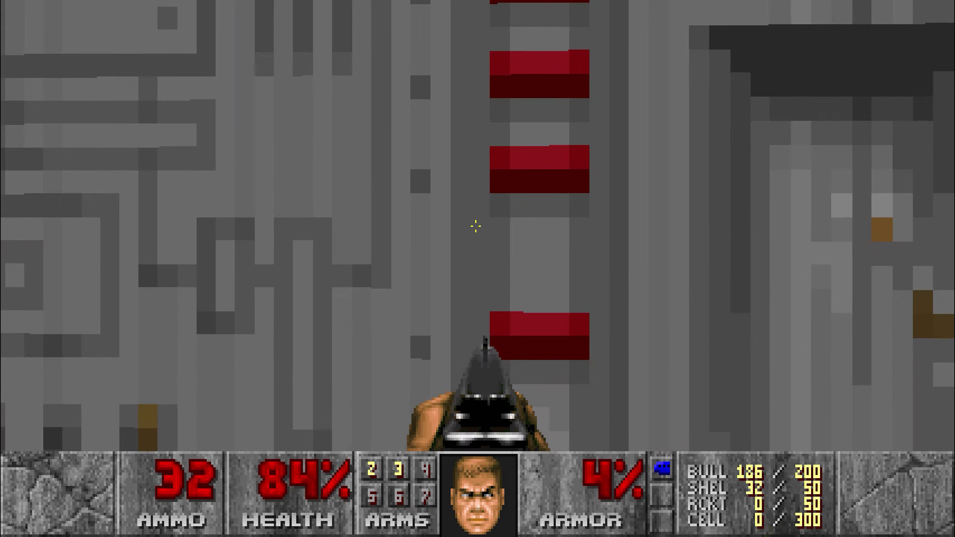
key(Down)
key(ctrl)
key(Down)
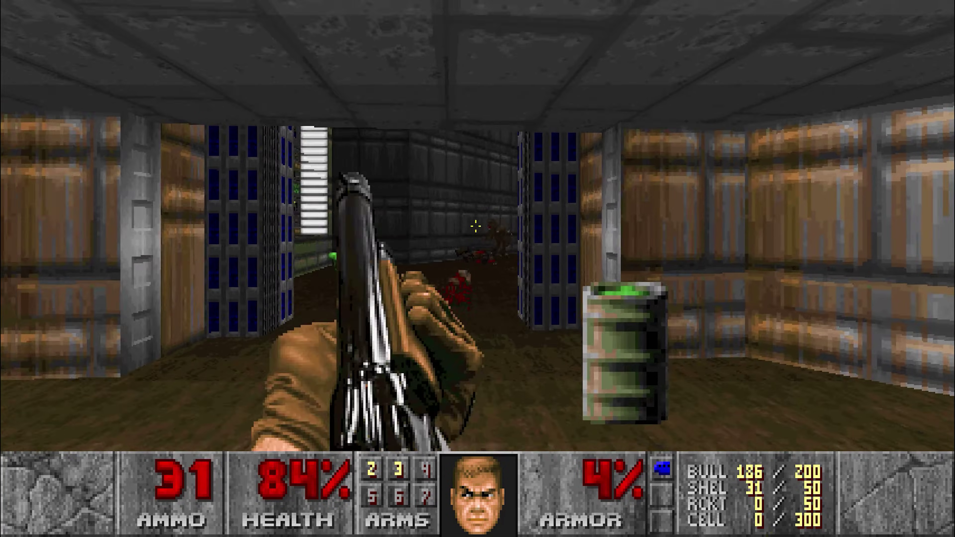
key(ctrl)
key(Up)
key(ctrl)
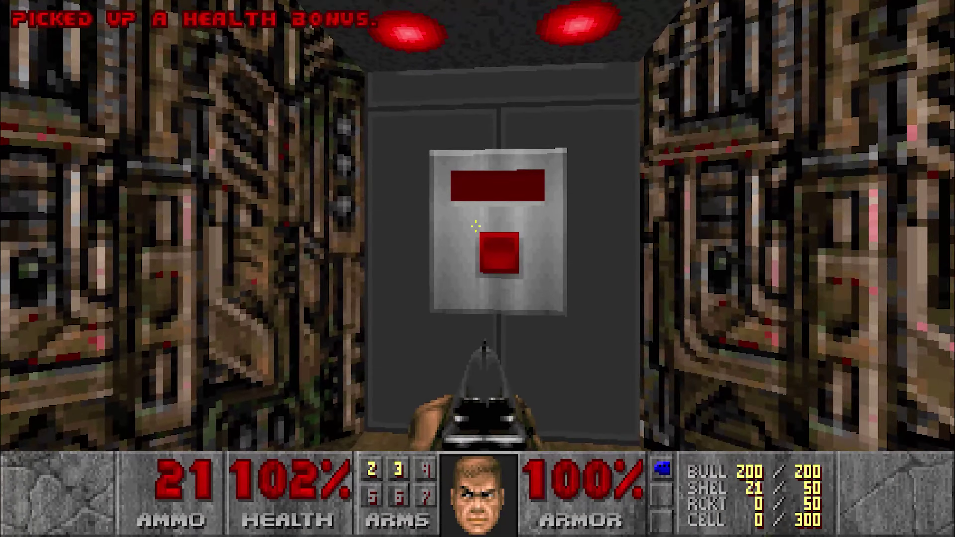
key(Up)
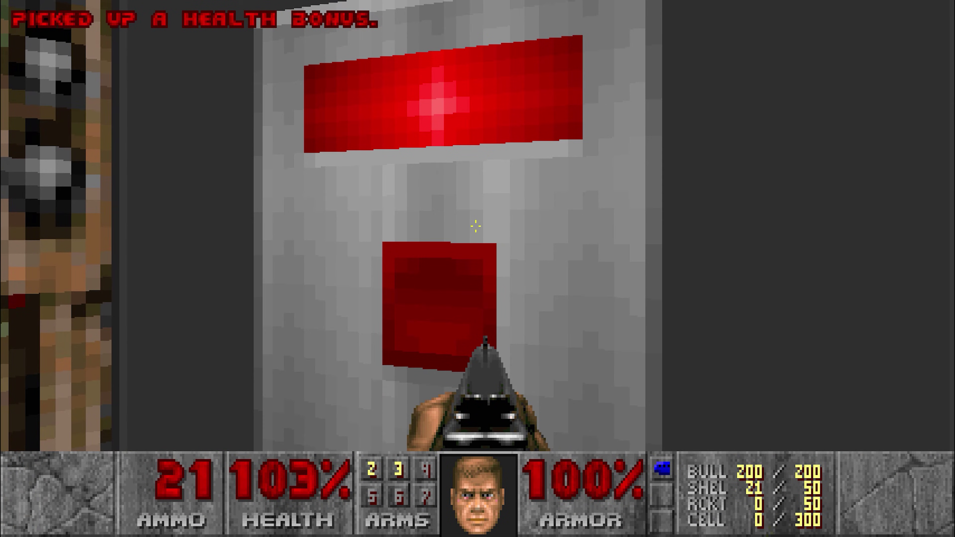
Draw the six corners of an L-shaped room outline in the editor.
click(388, 218)
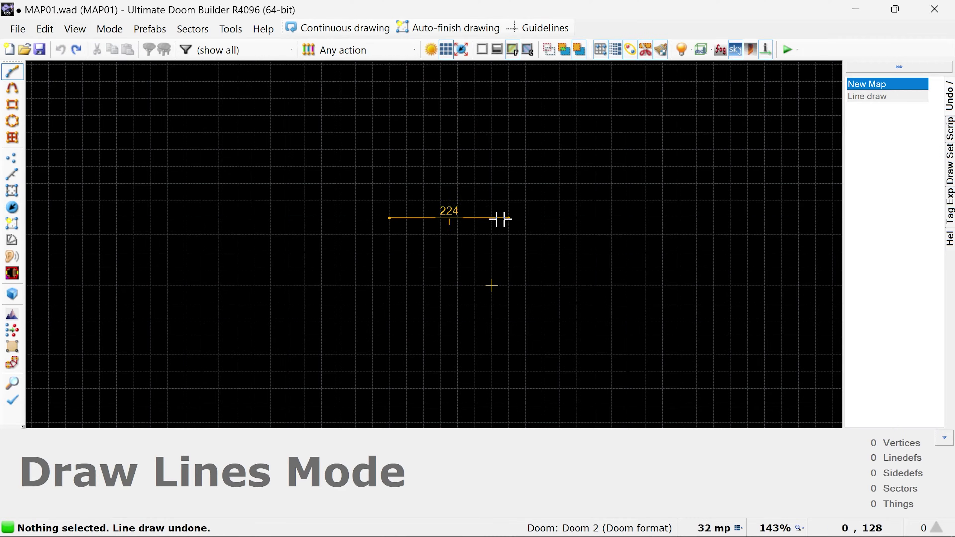
click(661, 217)
click(661, 388)
click(529, 389)
click(529, 352)
click(384, 348)
scroll(384, 348, down, 2)
click(393, 91)
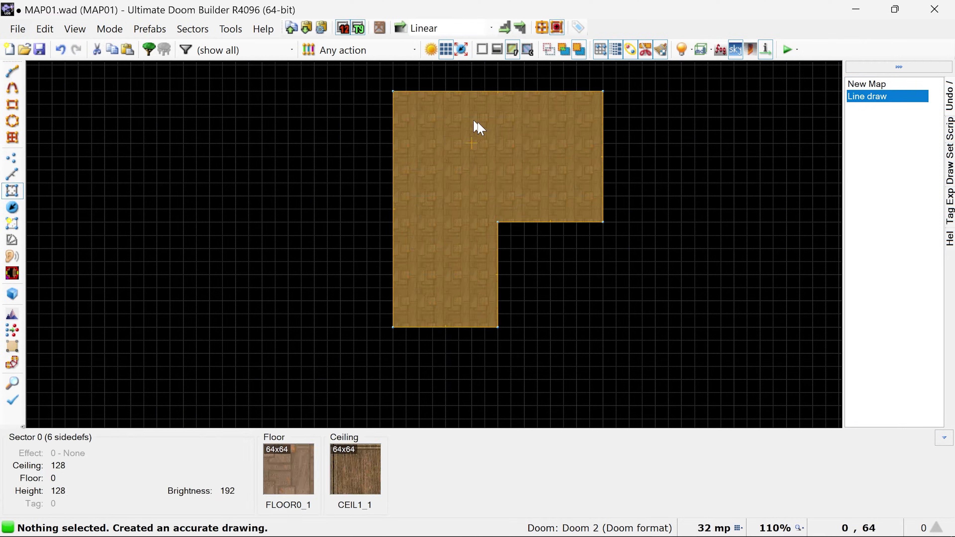
Place the player start and things, then fight a zombie and demon with the super shotgun.
key(t)
scroll(474, 122, up, 2)
key(Insert)
key(Insert)
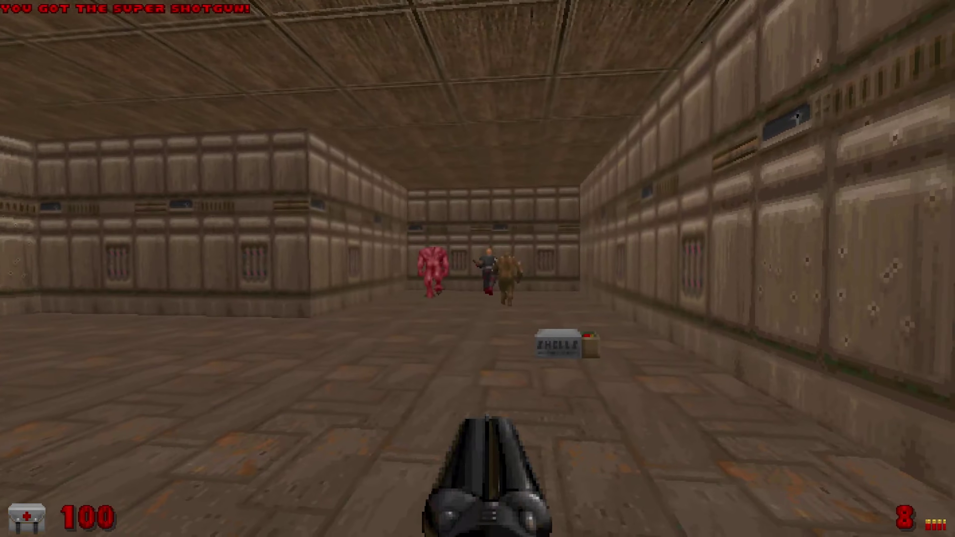
key(Up)
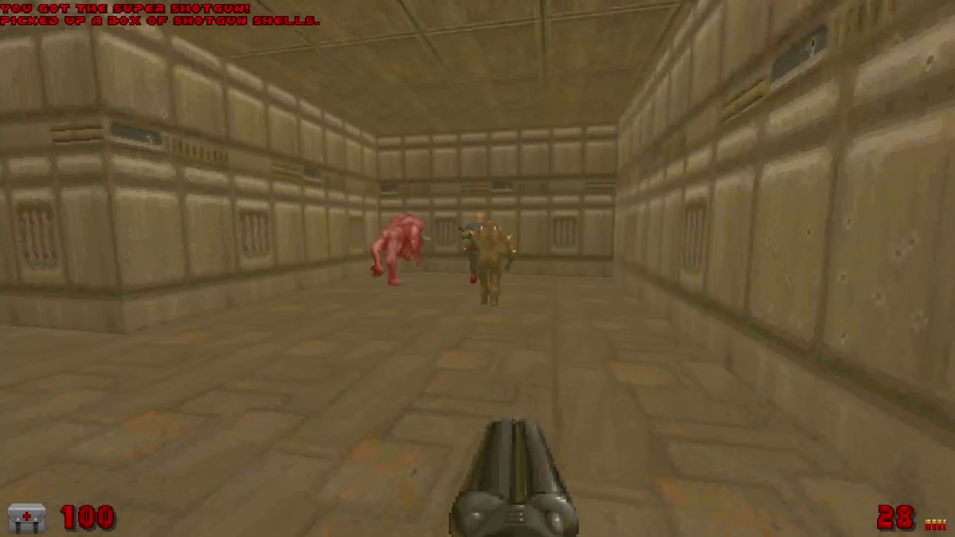
key(ctrl)
key(Left)
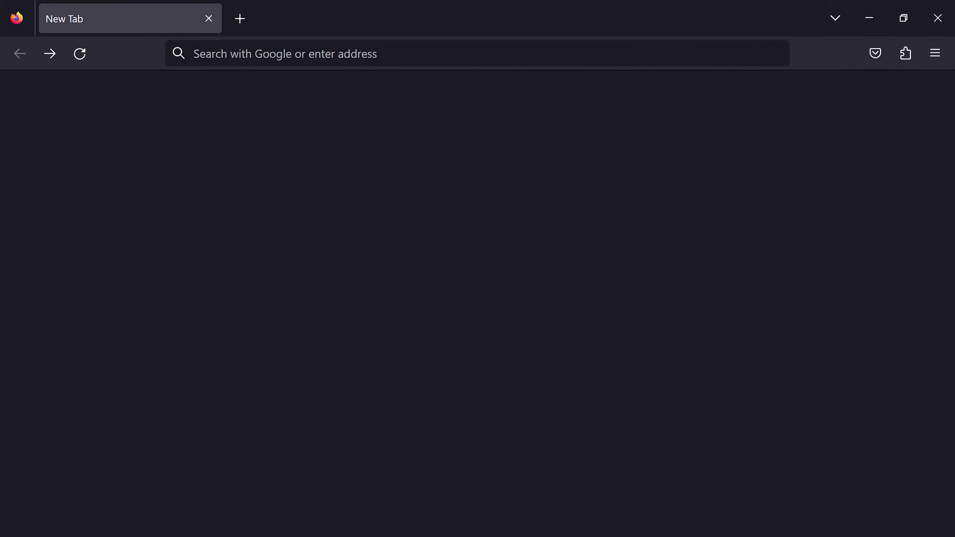
Search the web for 'ultimate doom builder' and open the ZDoom forum thread.
click(322, 62)
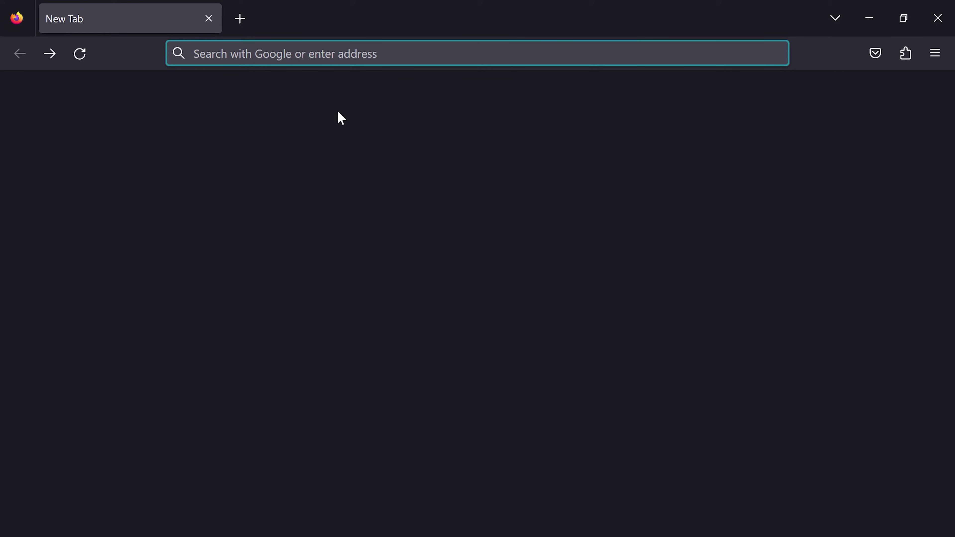
text(ultimate doom builder)
key(Return)
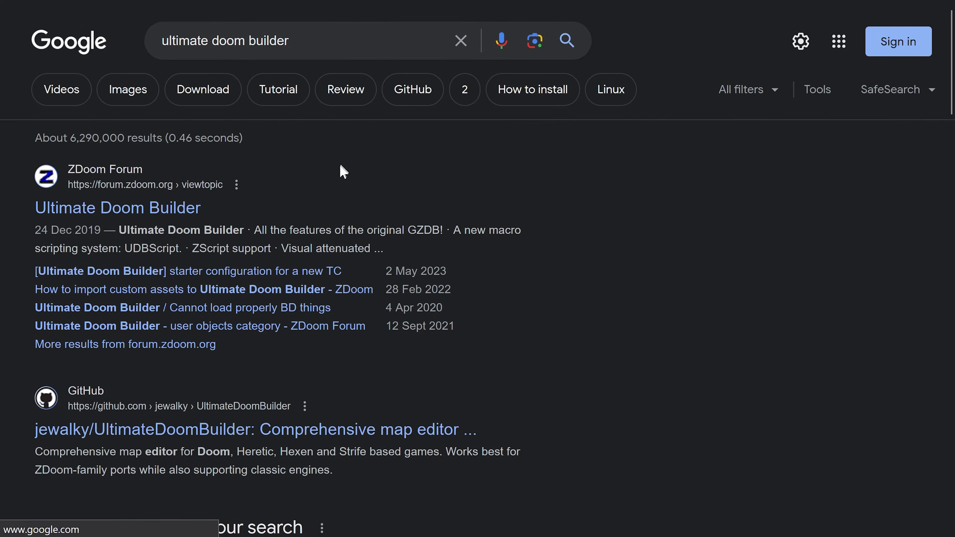
click(154, 217)
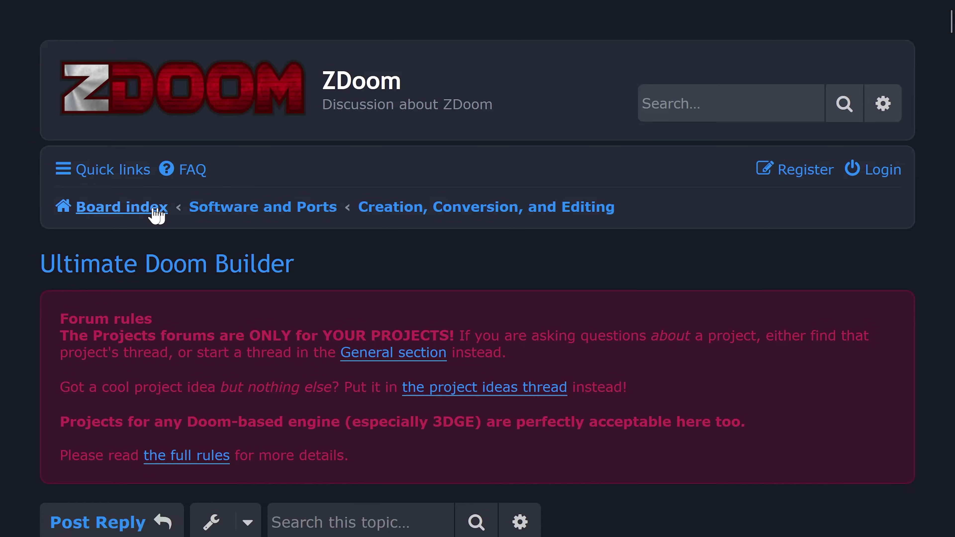
Scroll down to Get UDB and download the 64-bit Setup installer (14.3 MB).
scroll(305, 278, down, 7)
scroll(308, 282, down, 15)
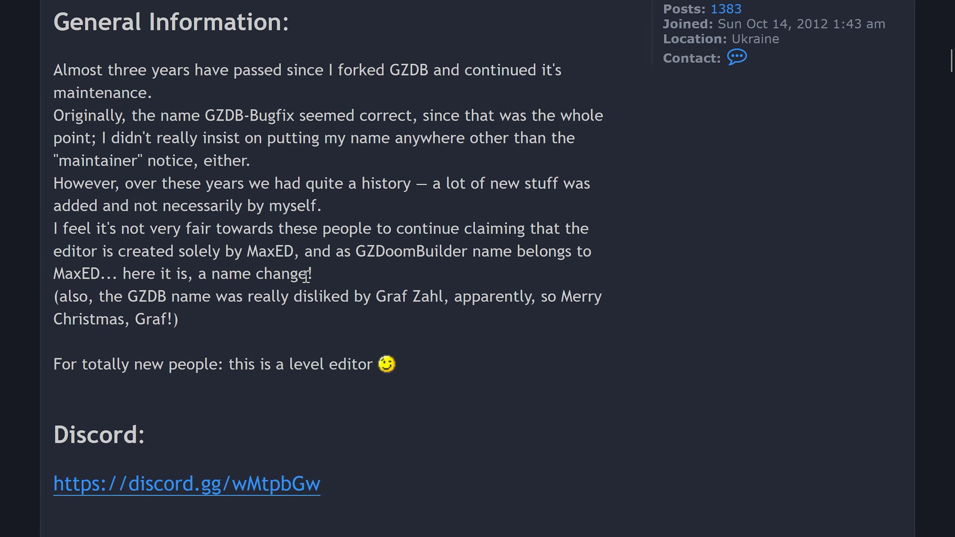
scroll(306, 281, down, 7)
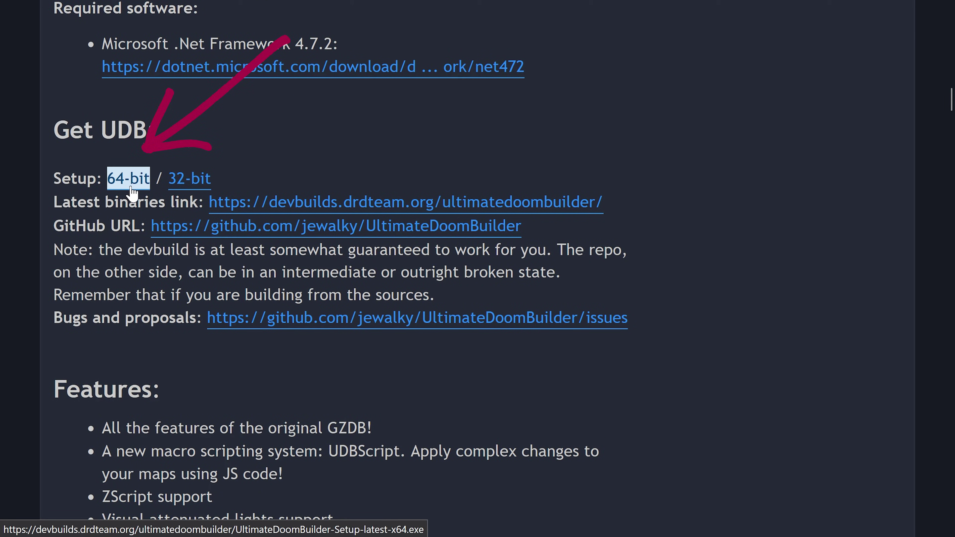
click(131, 179)
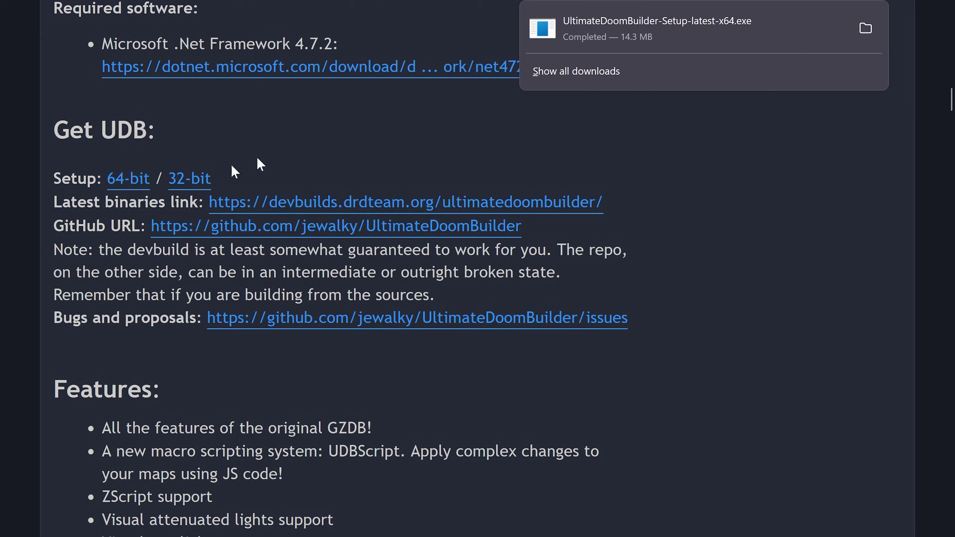
click(321, 129)
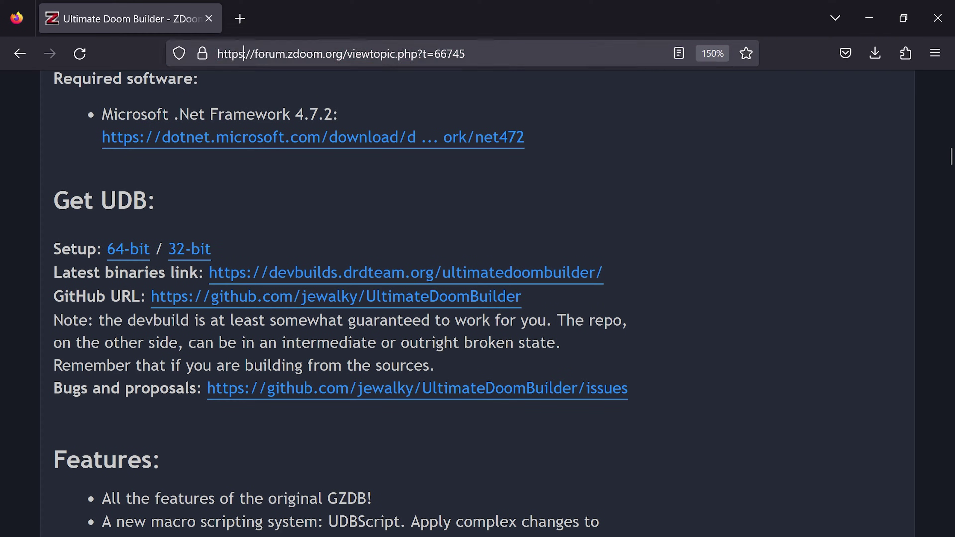
Search 'gzdoom download', open ZDoom - Downloads and get the GZDoom 4.10.0 Windows 64-bit zip.
click(243, 54)
text(gzdoo)
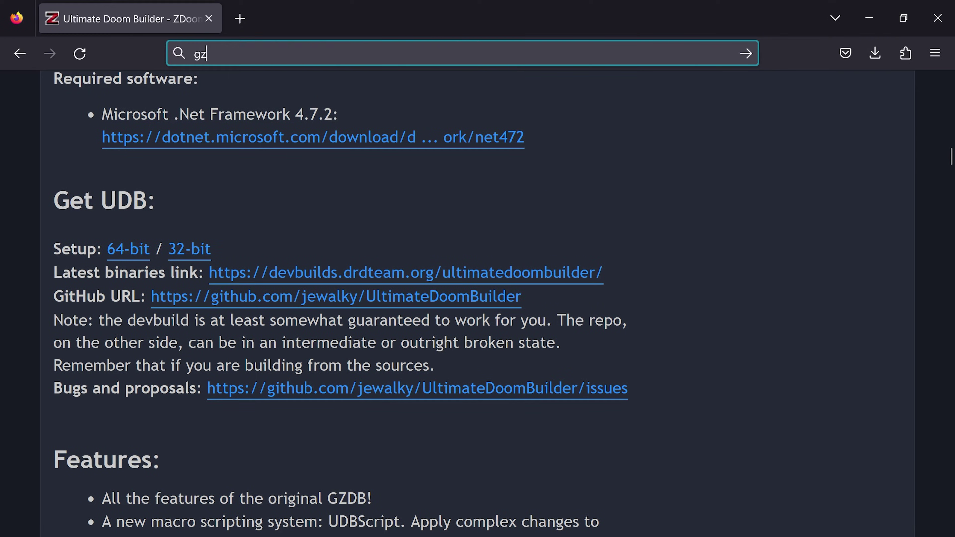
text(m download)
key(Return)
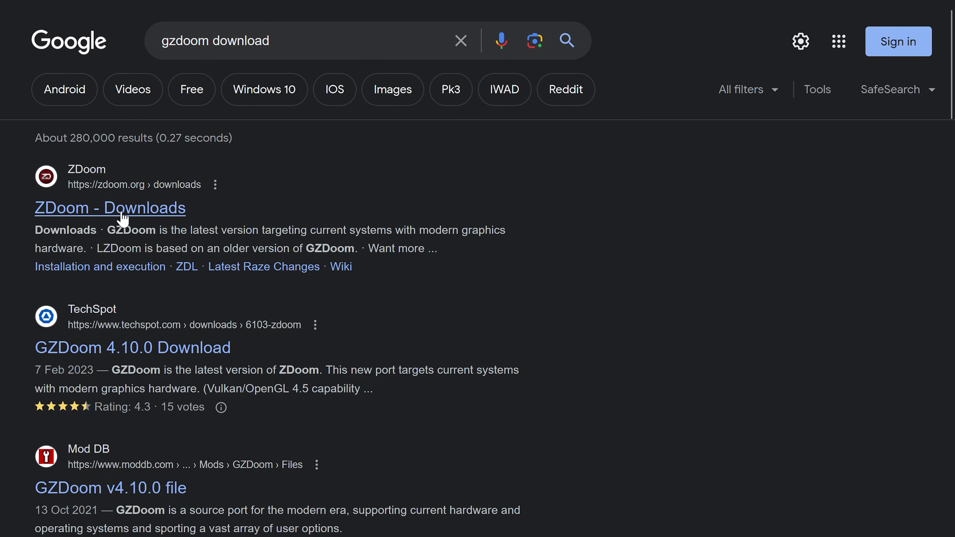
click(124, 281)
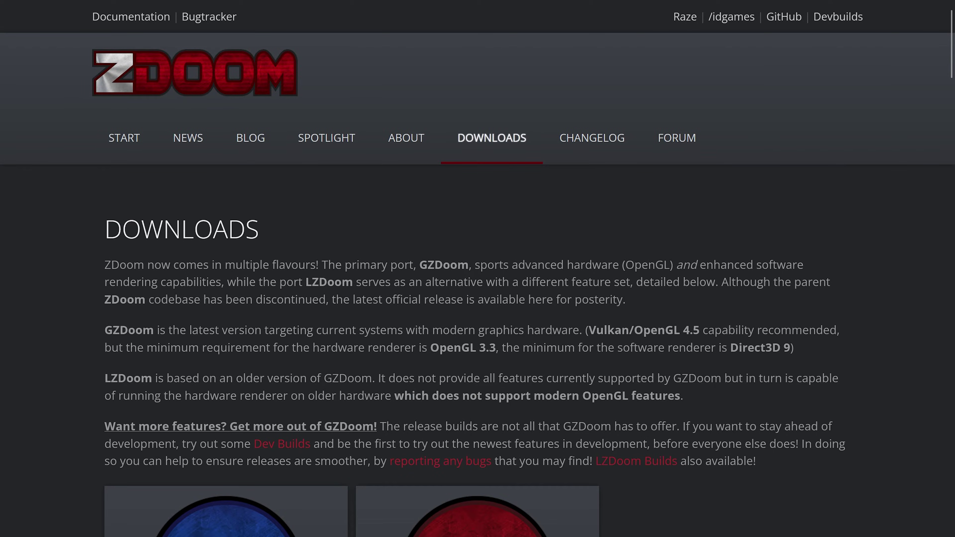
scroll(478, 268, down, 4)
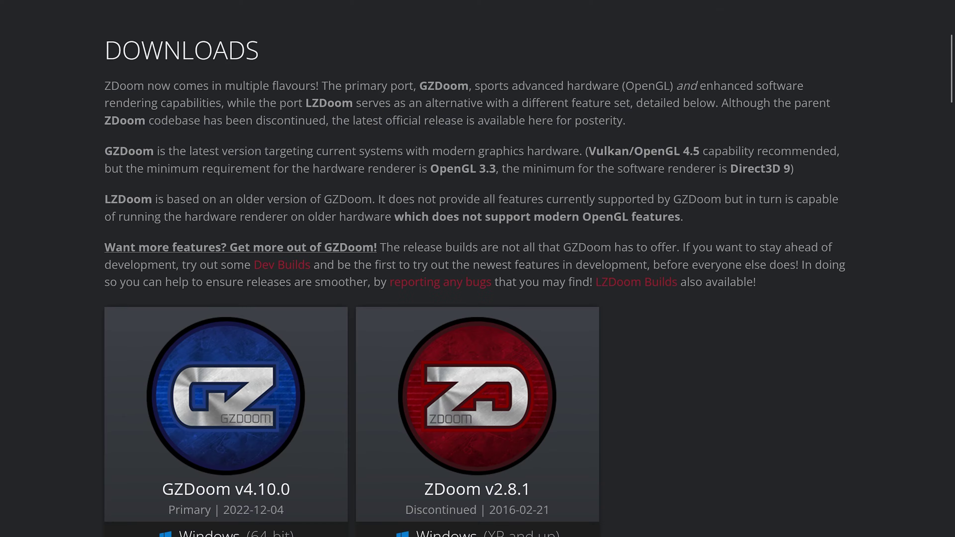
scroll(475, 267, down, 4)
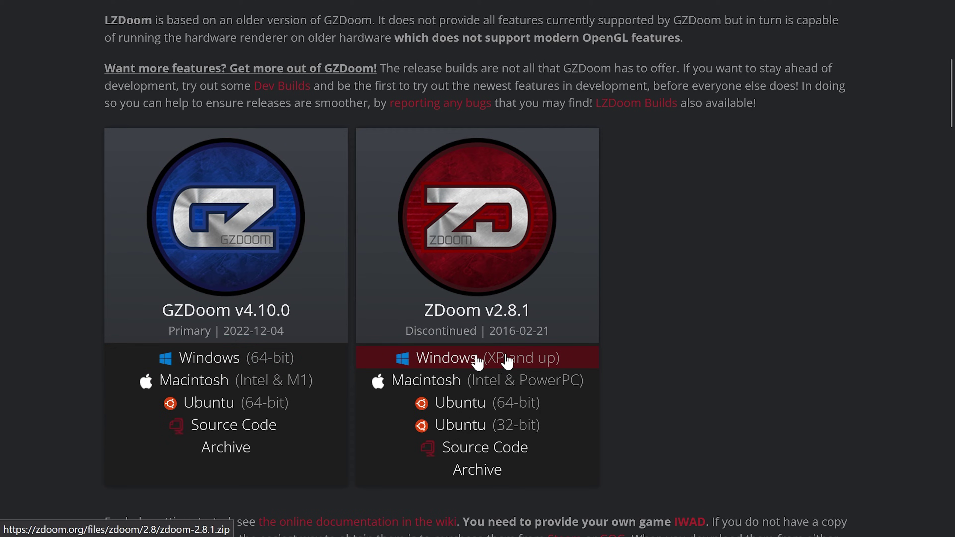
click(208, 364)
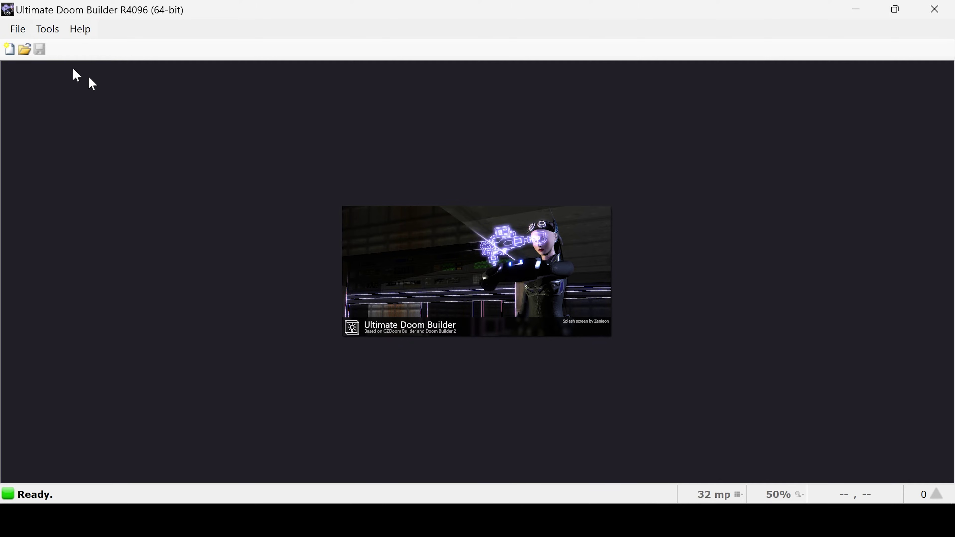
Start a new map using the Doom: Doom 2 (Doom format) game configuration.
click(17, 29)
click(23, 43)
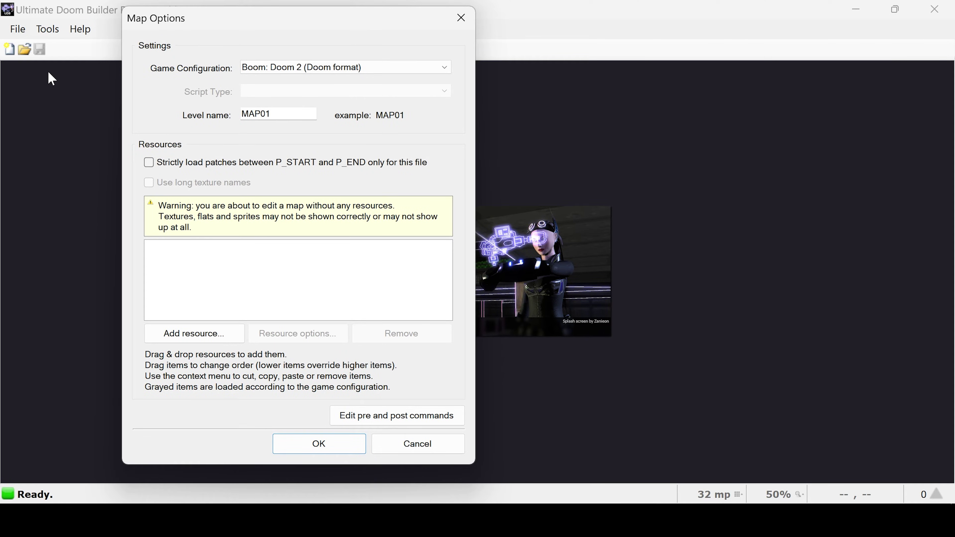
click(297, 70)
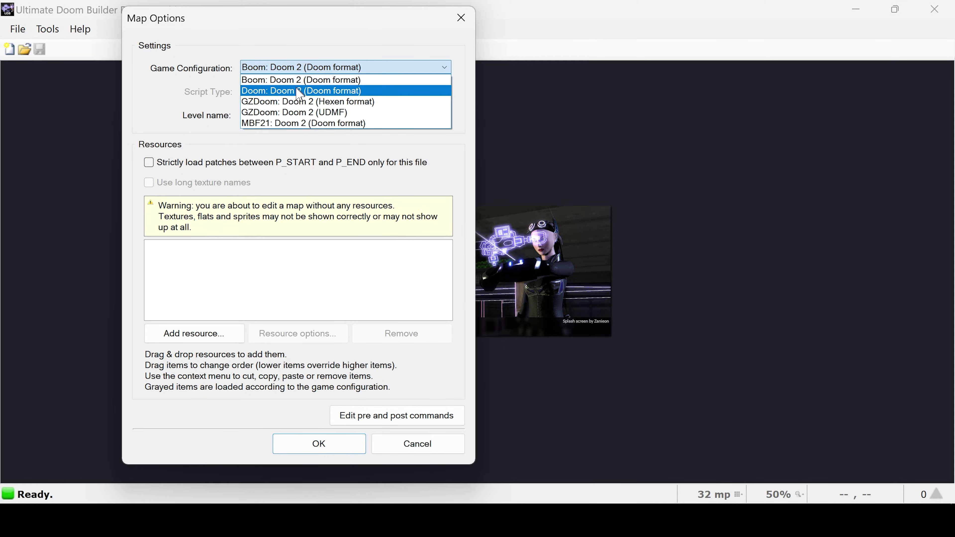
click(300, 92)
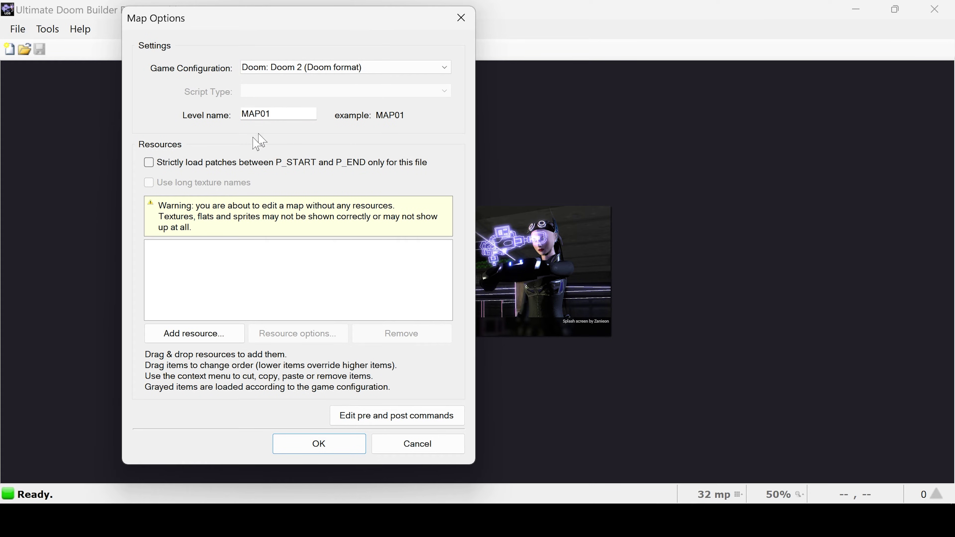
Add DOOM2.WAD from the Doom 2\base folder as the map's resource.
click(193, 334)
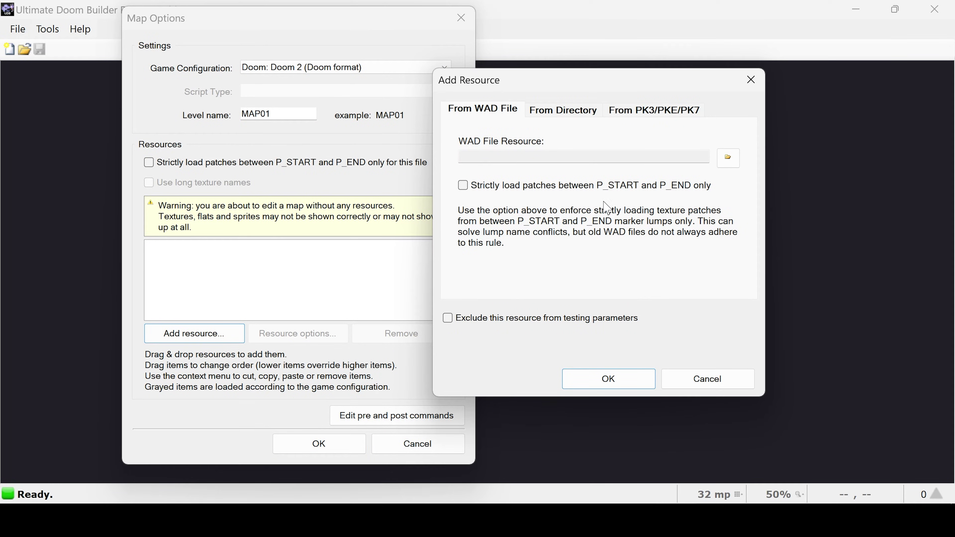
click(729, 158)
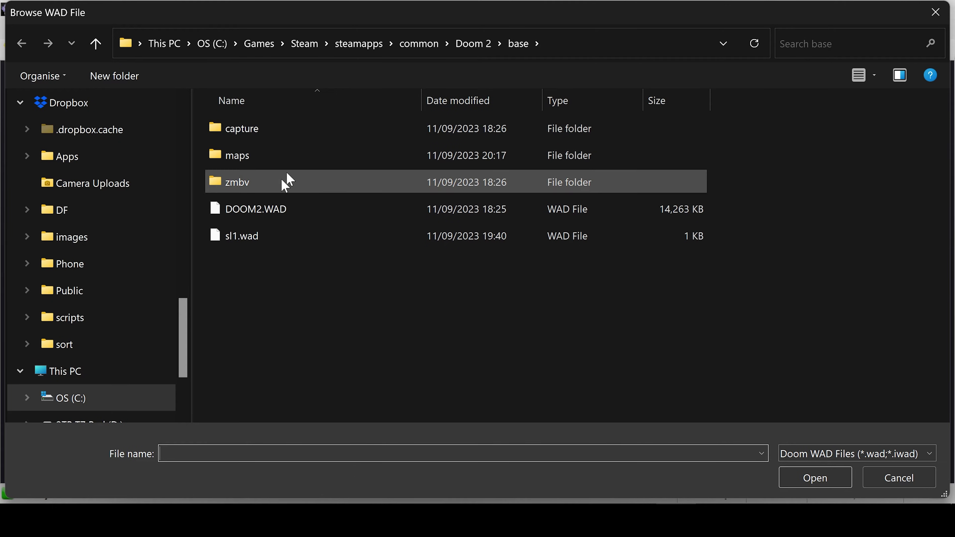
double_click(268, 217)
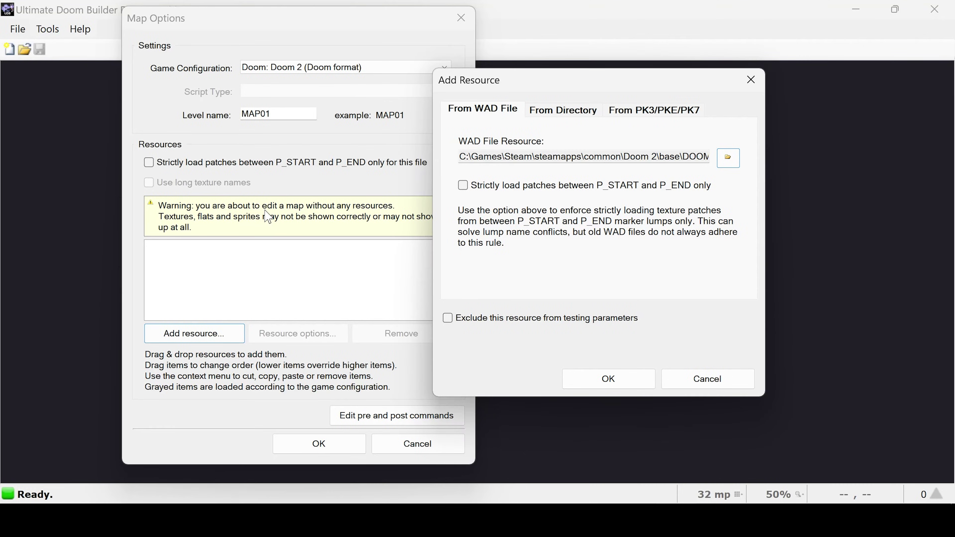
click(608, 379)
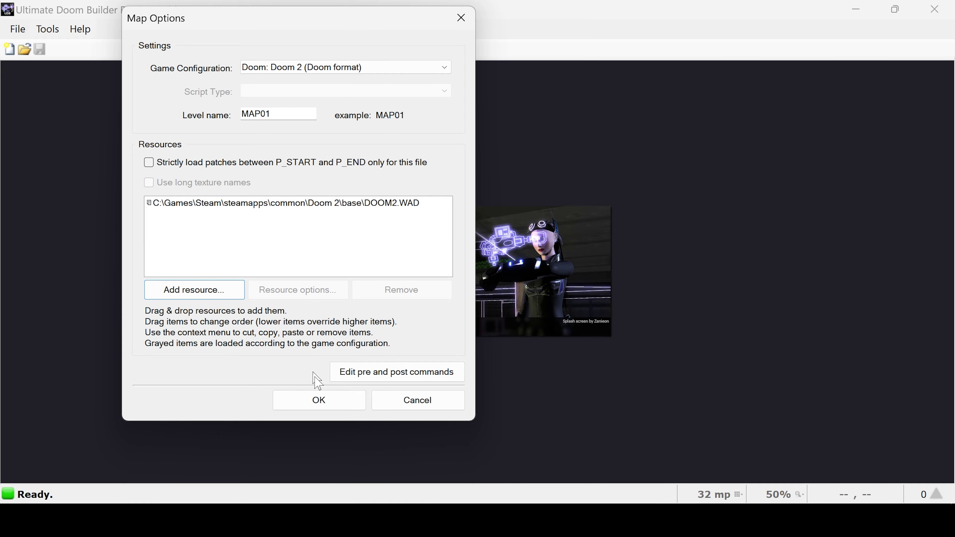
Accept the MAP01 options, switch to Sectors Mode and zoom in on the empty grid.
click(316, 398)
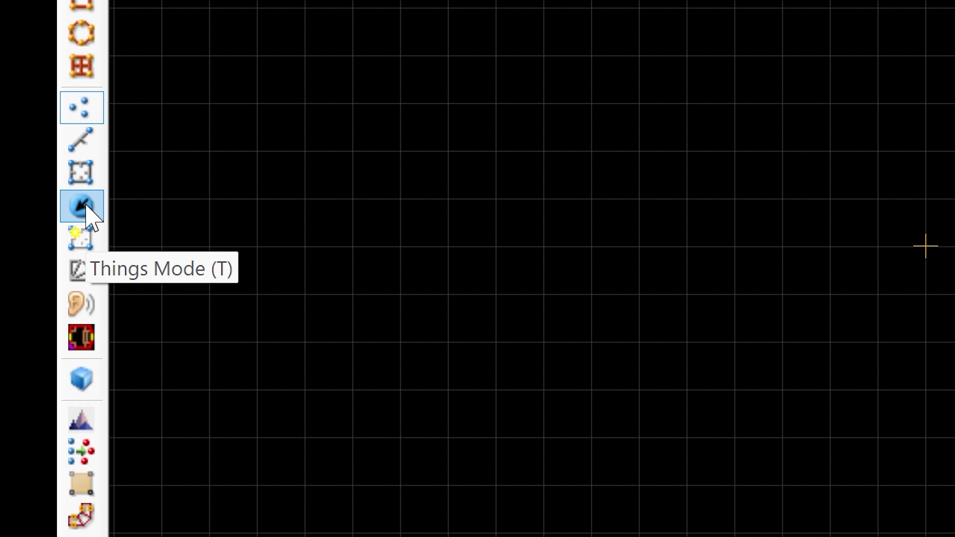
click(80, 173)
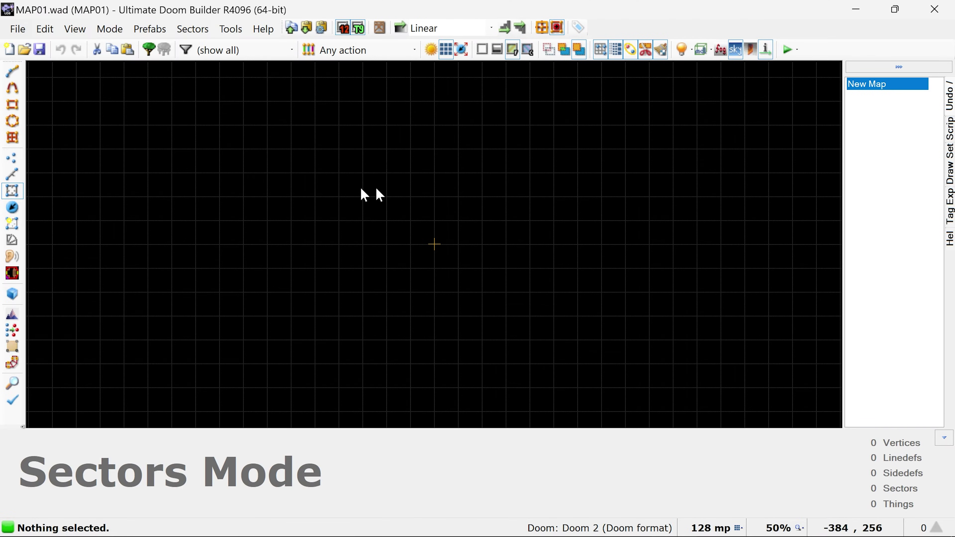
scroll(397, 222, up, 2)
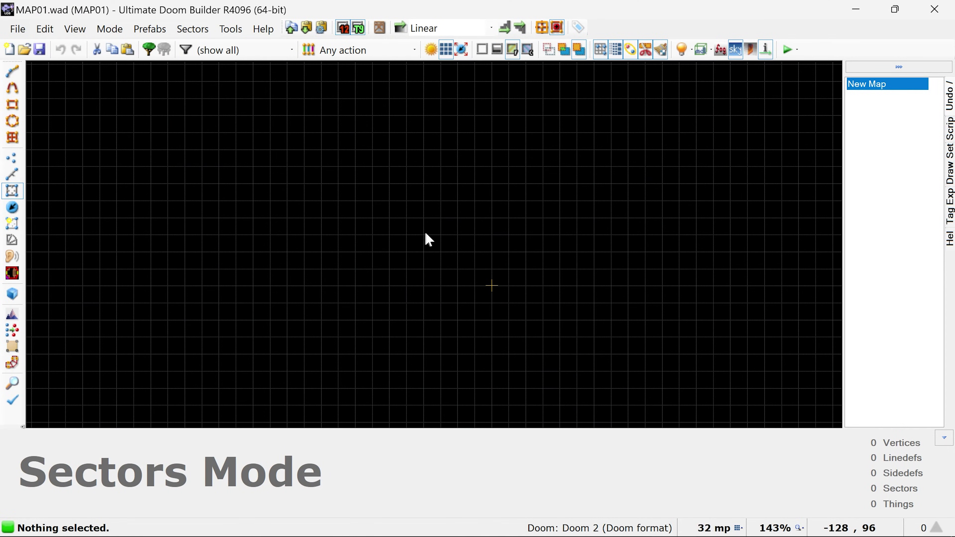
Start the L-shaped outline with the 512-long top, 320-long right and 256-long inner walls.
key(d)
click(389, 218)
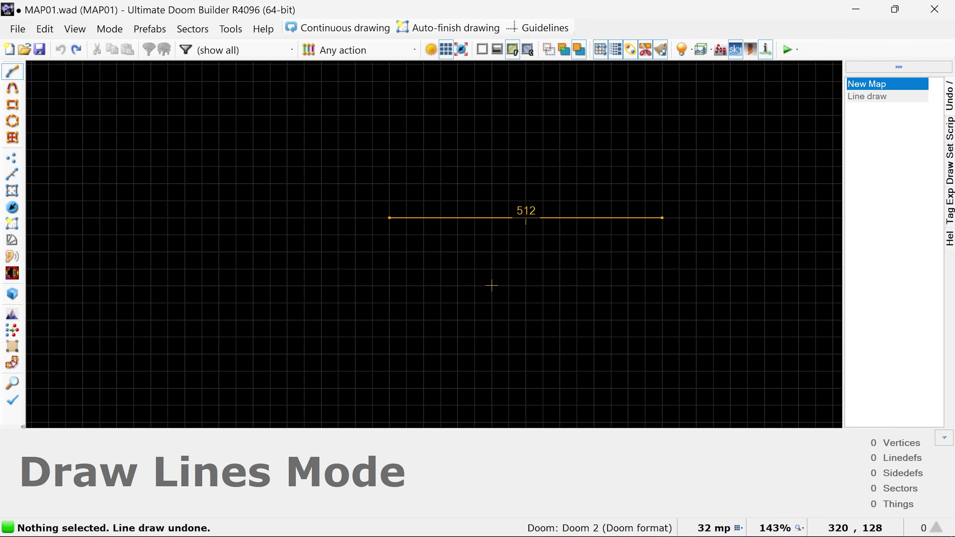
click(662, 217)
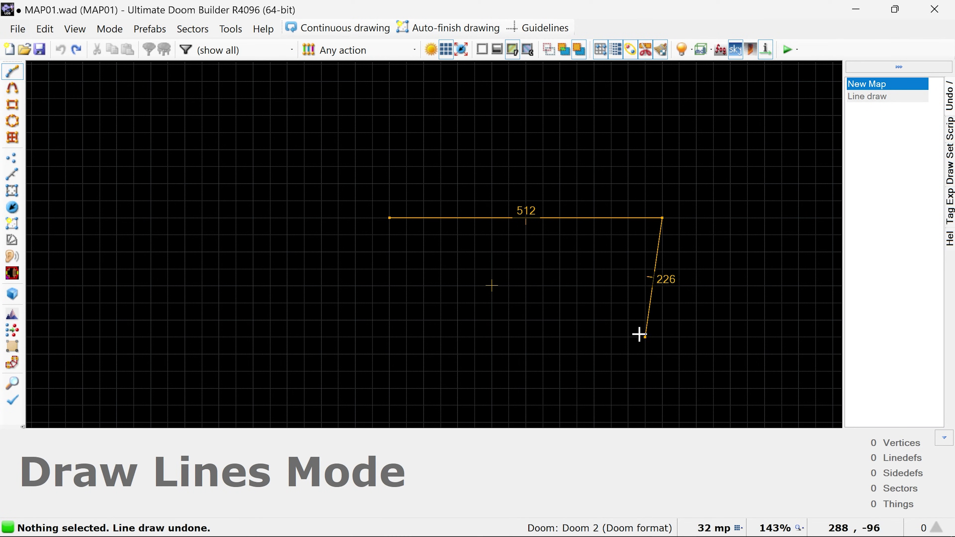
click(661, 387)
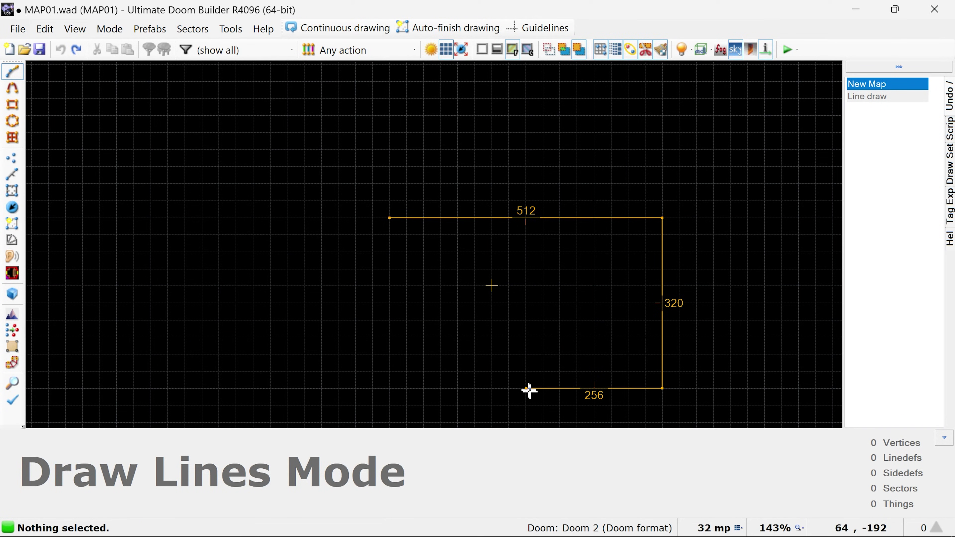
middle_drag(508, 373, 510, 201)
click(527, 354)
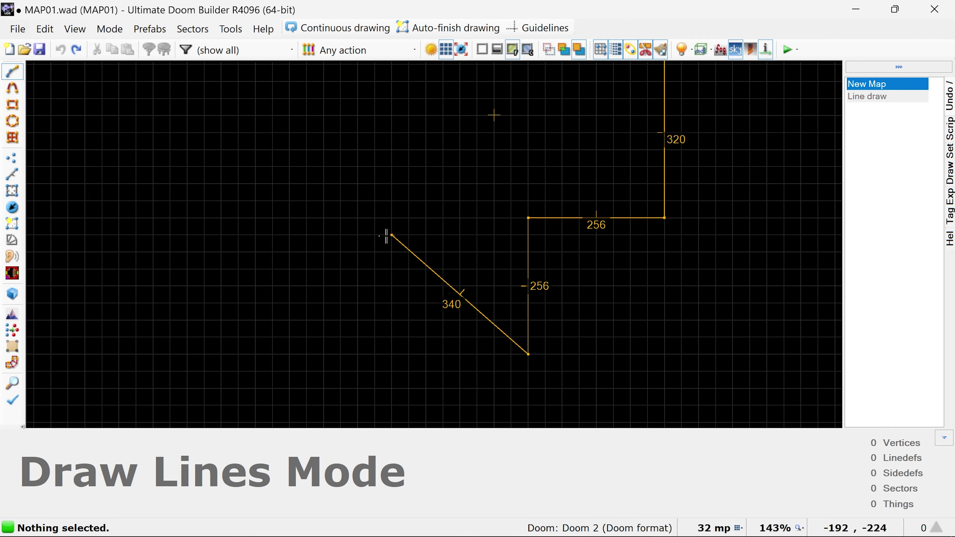
Close the outline back at the first corner to form the sector, then enter Things Mode.
scroll(405, 232, down, 2)
click(393, 327)
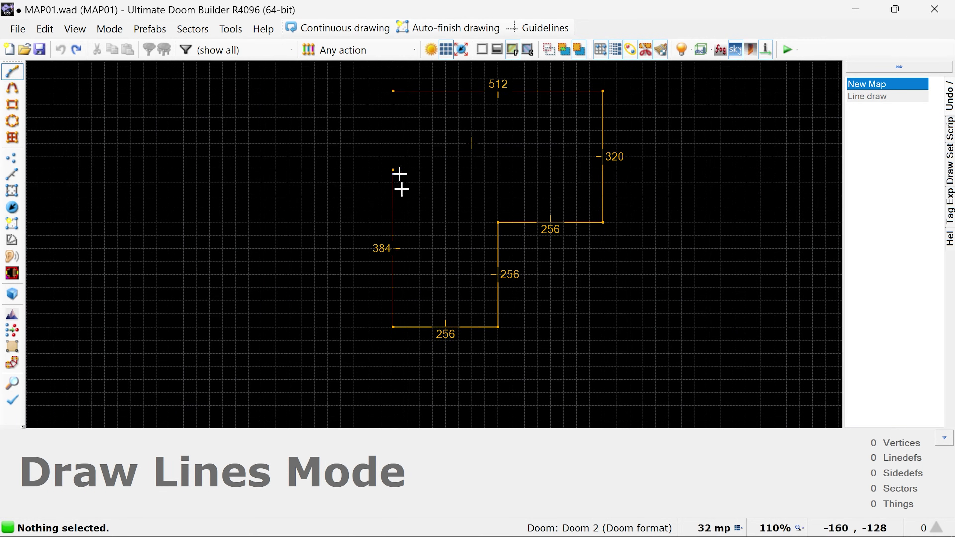
click(393, 92)
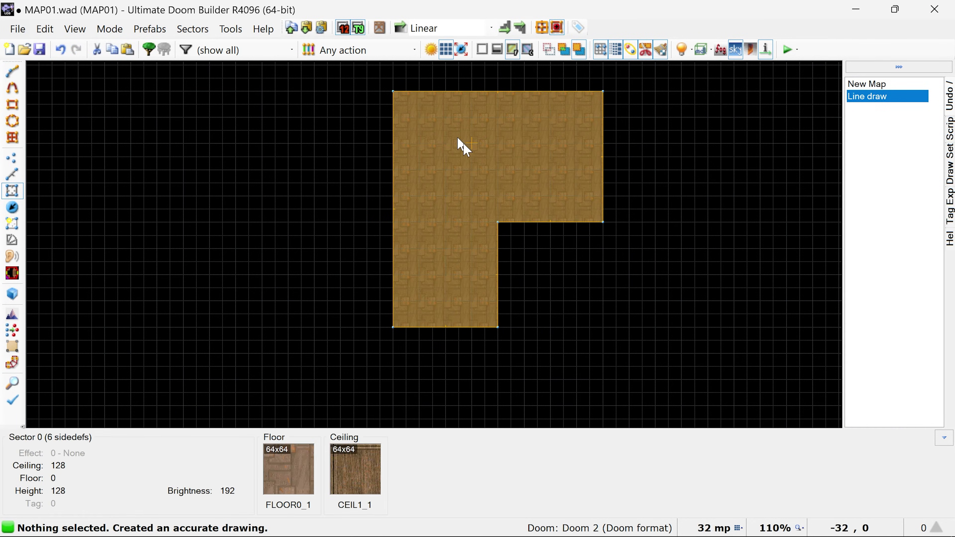
scroll(534, 152, up, 2)
click(12, 207)
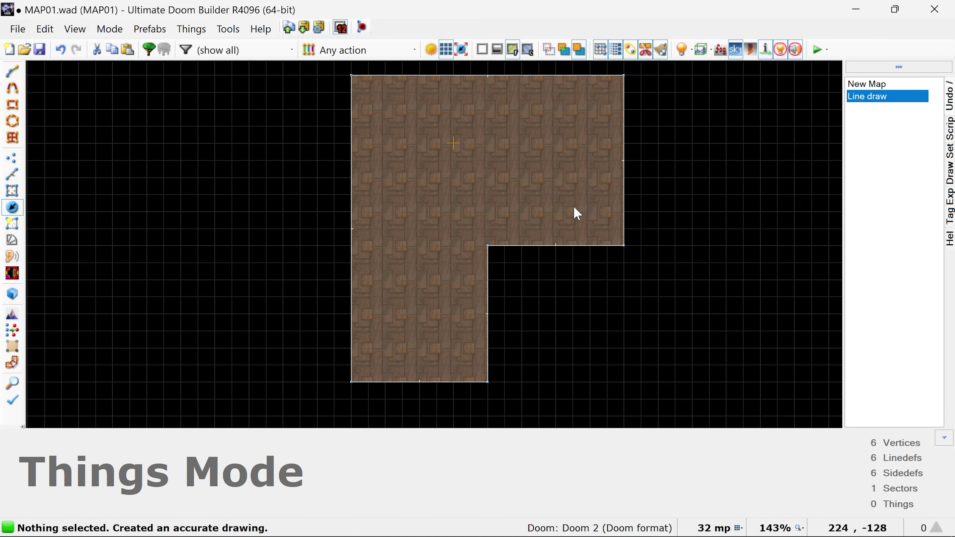
Place the Player 1 start in the upper part and a Demon in the lower leg.
key(Insert)
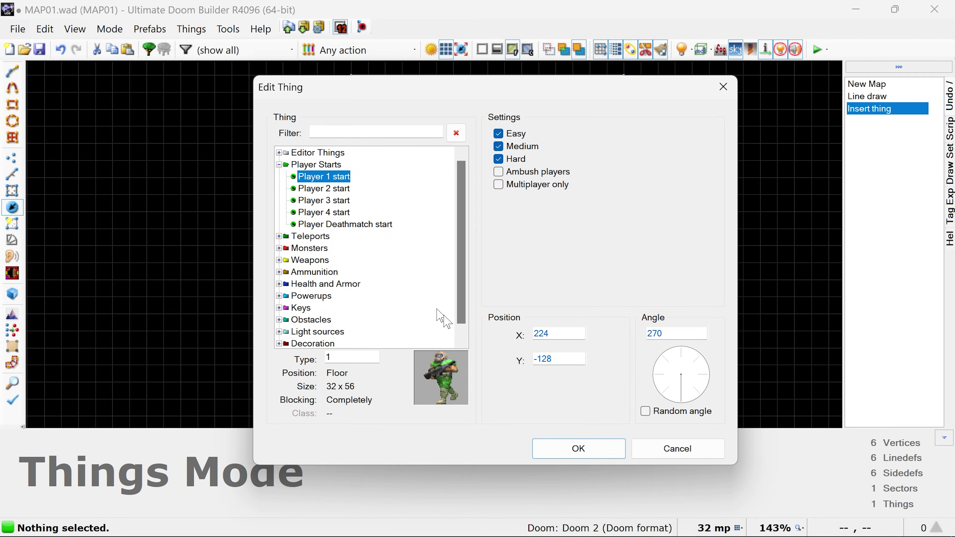
click(560, 449)
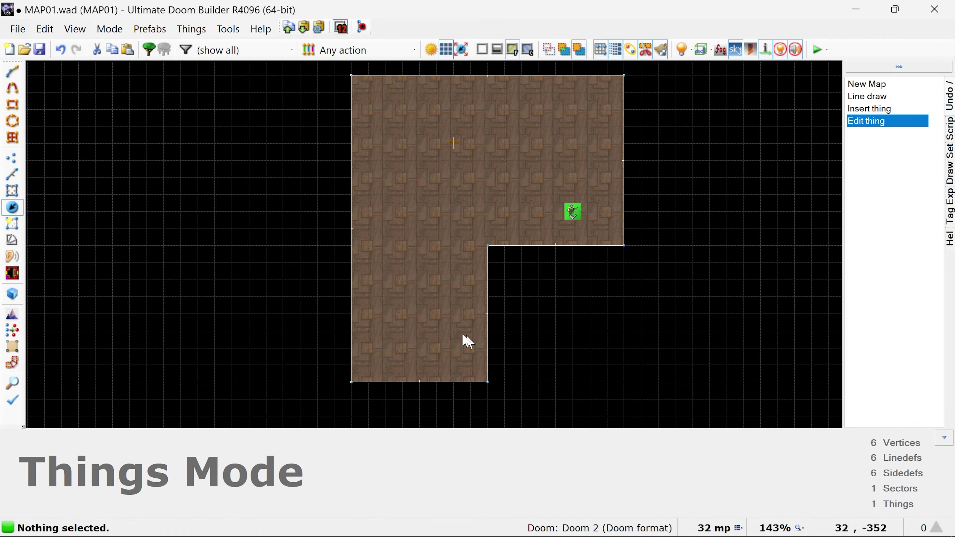
key(Insert)
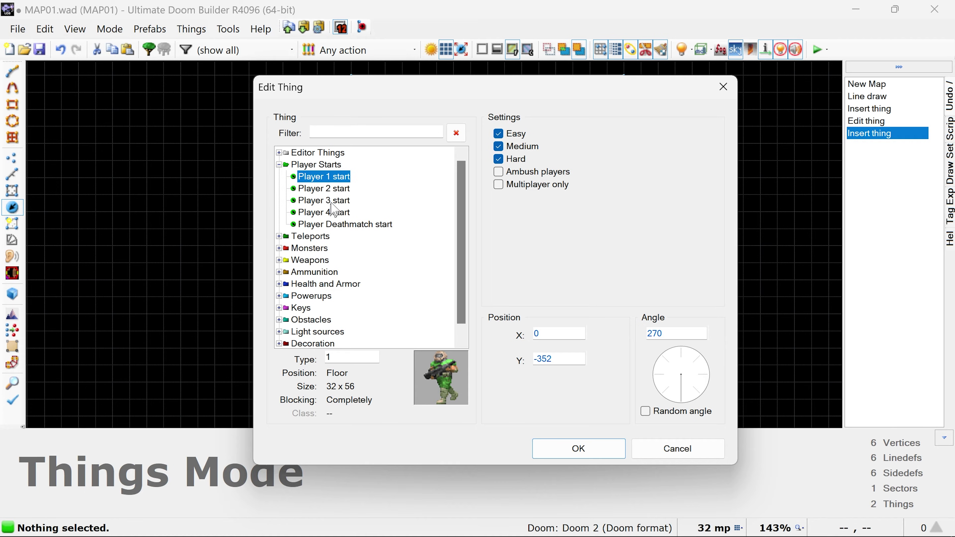
click(279, 249)
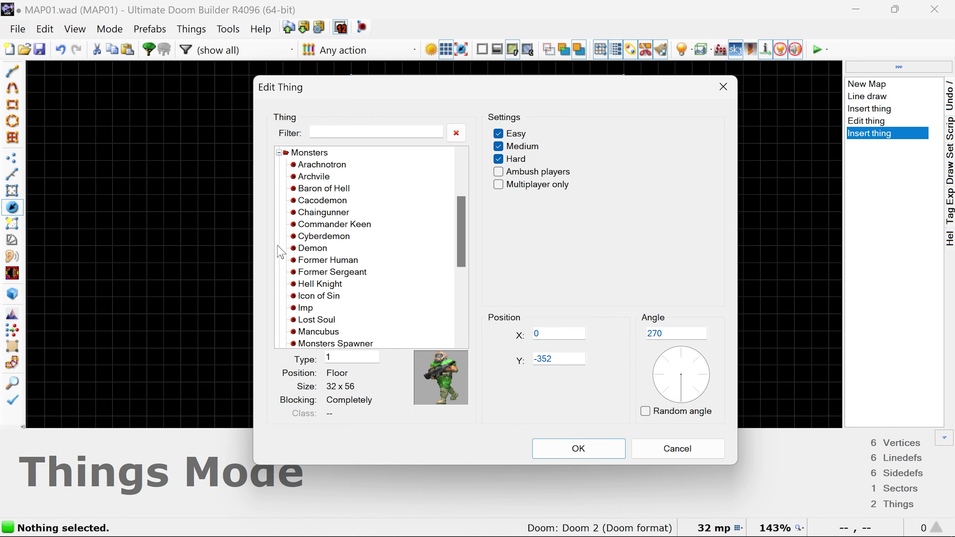
click(317, 249)
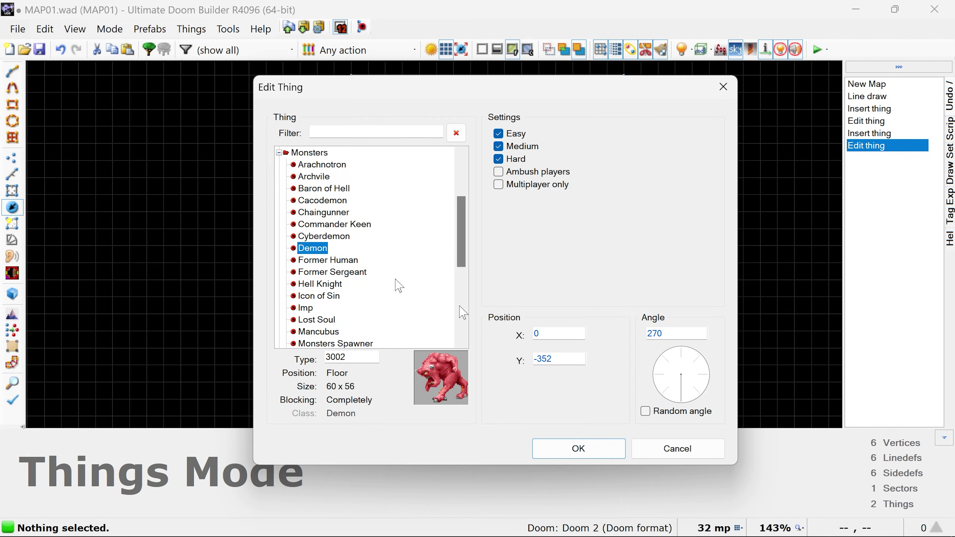
click(554, 450)
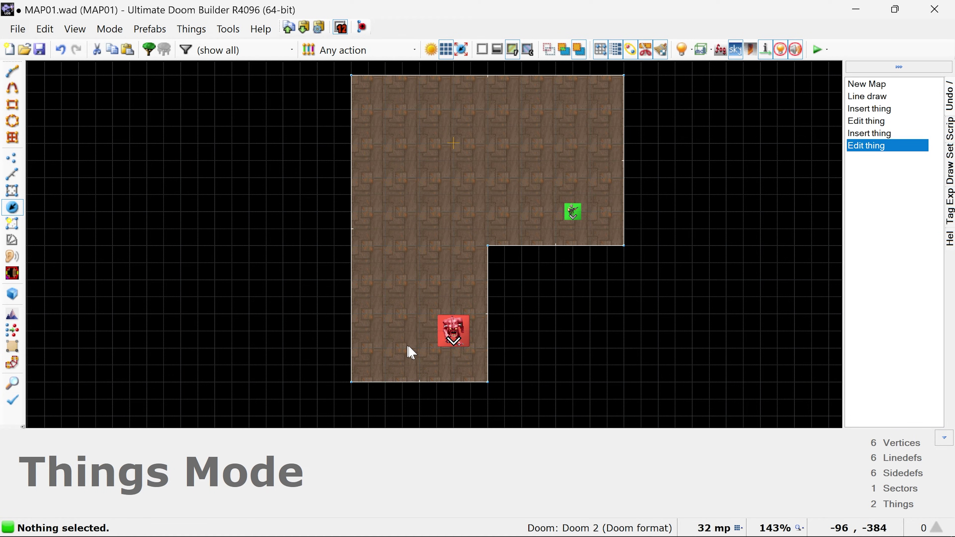
Add a Former Sergeant beside the Demon and an Imp in the lower leg.
key(Insert)
click(322, 308)
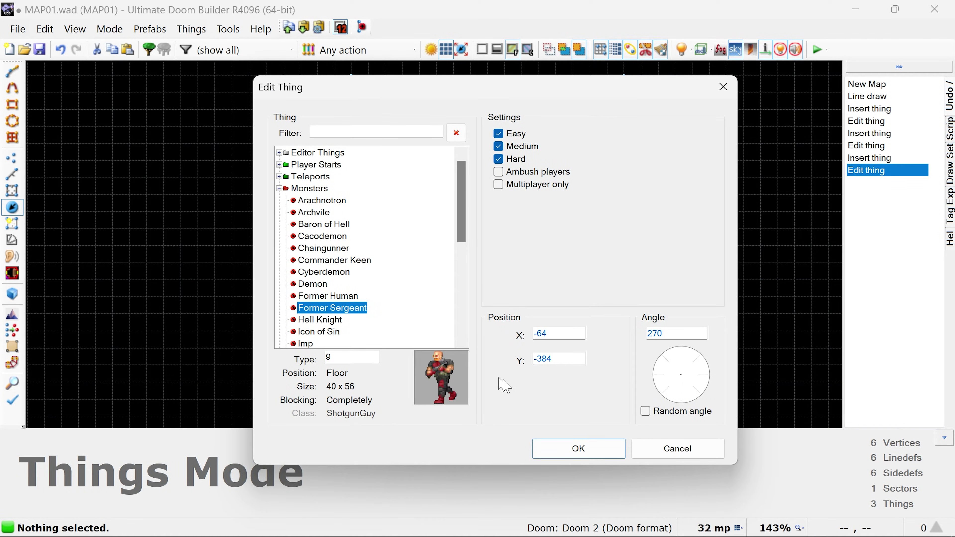
click(571, 449)
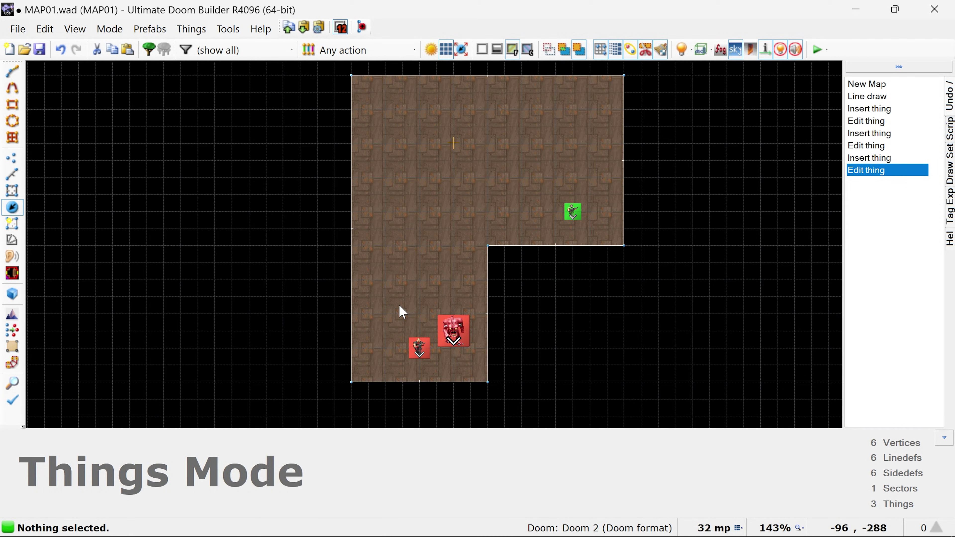
key(Insert)
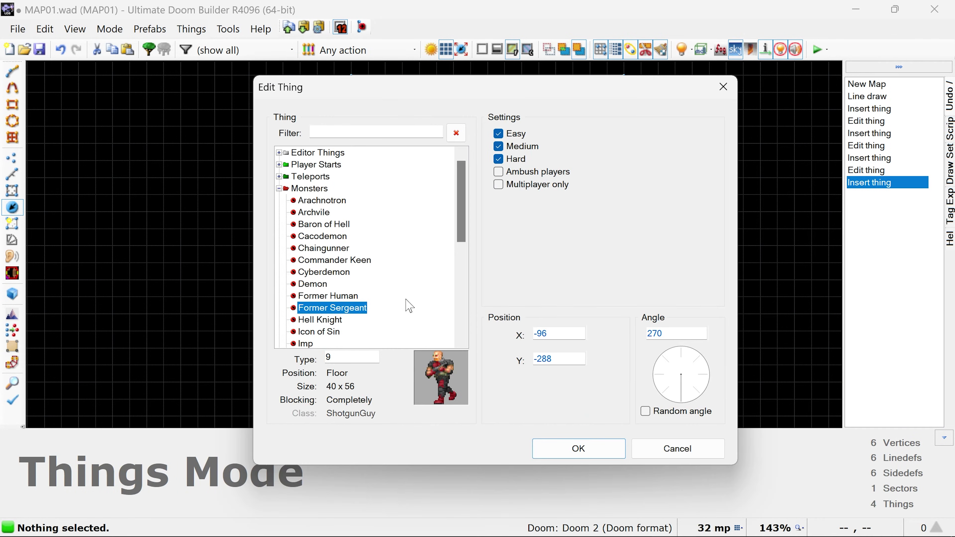
scroll(348, 287, down, 2)
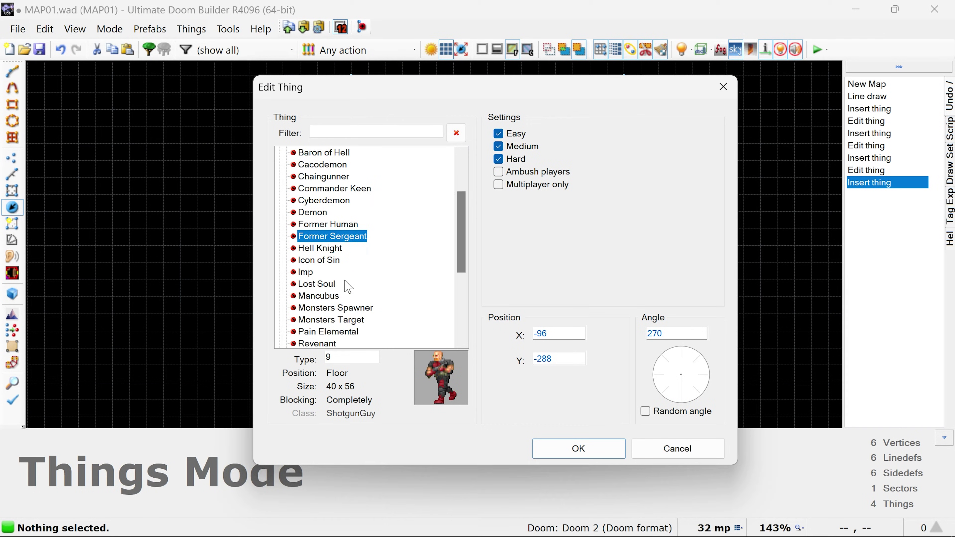
click(307, 272)
click(561, 448)
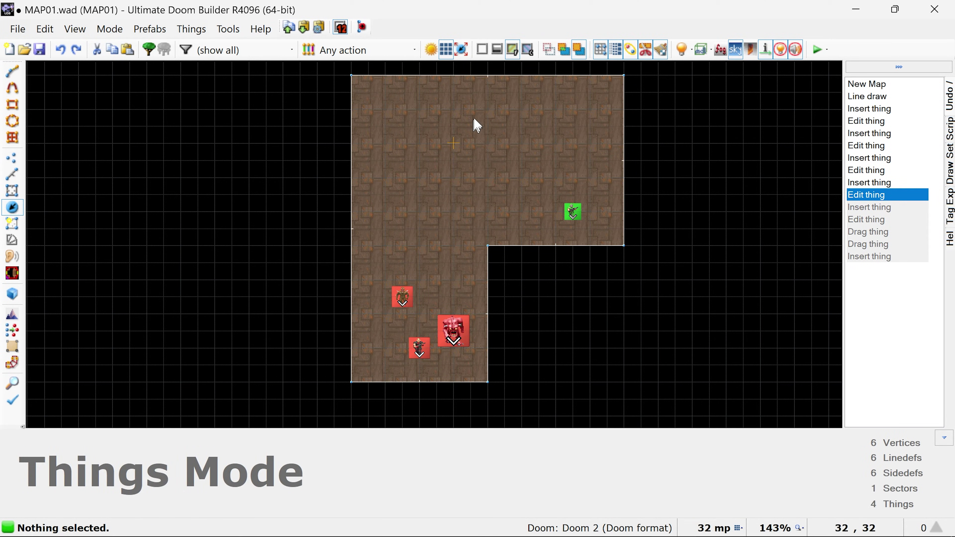
Place a Super Shotgun from the Weapons category in the room.
key(Insert)
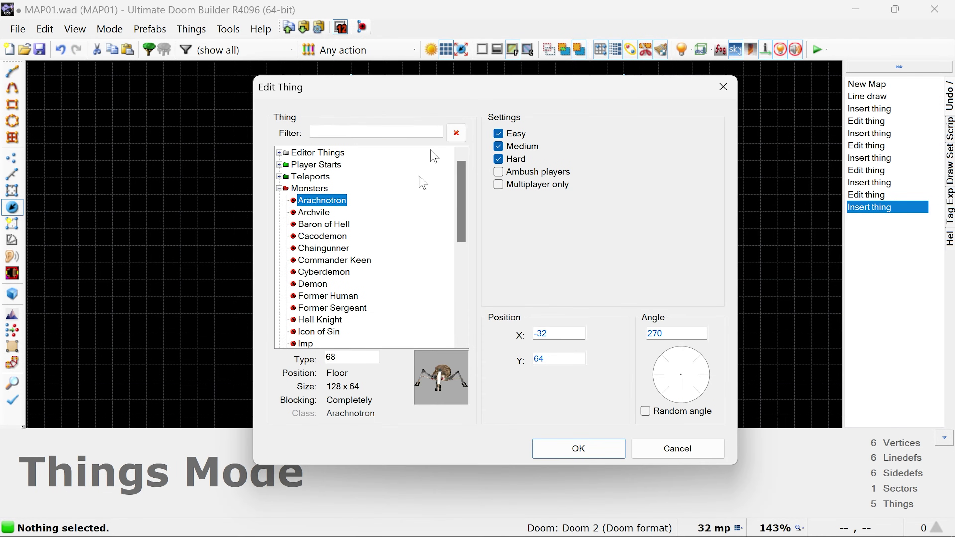
scroll(362, 245, down, 2)
scroll(342, 248, up, 2)
click(279, 188)
click(279, 200)
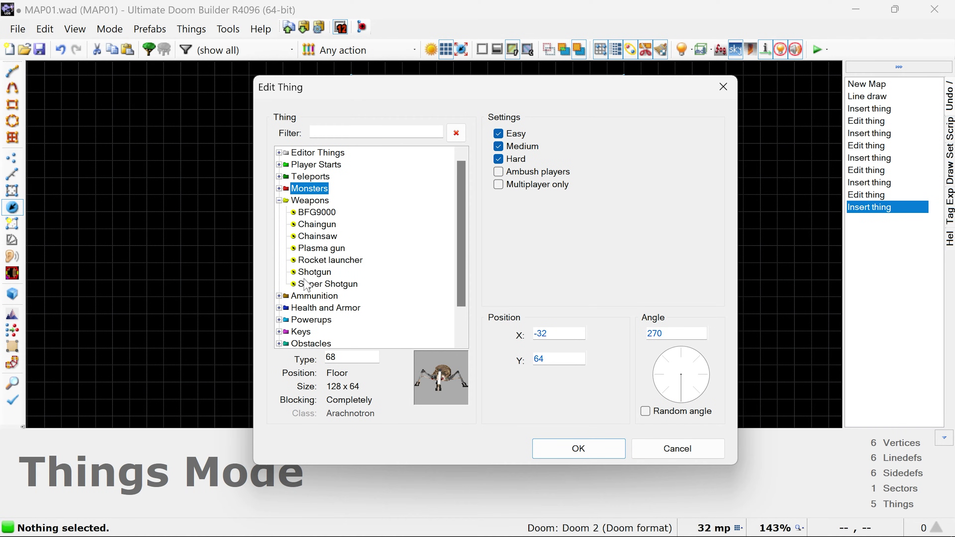
click(319, 284)
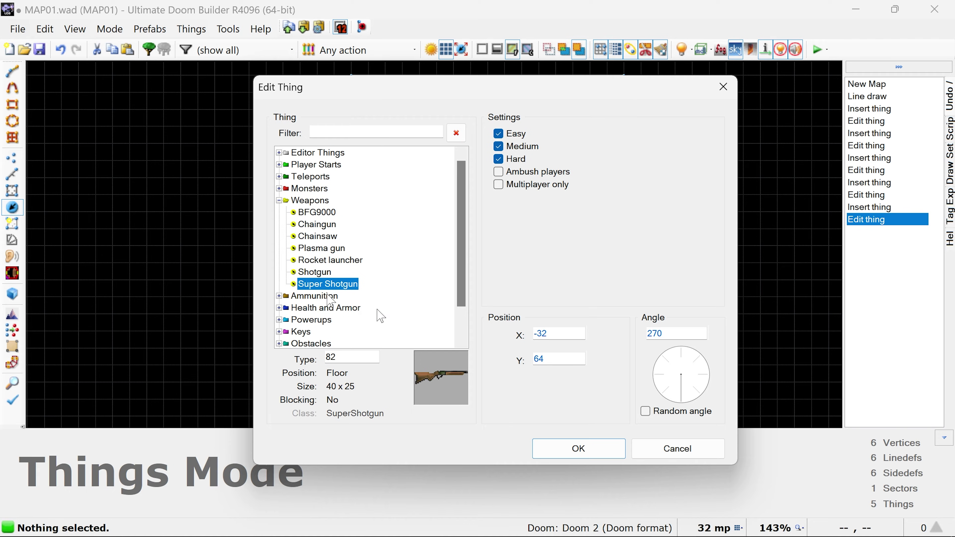
click(576, 450)
Place a Box of Shells from the Ammunition category in the room.
key(Insert)
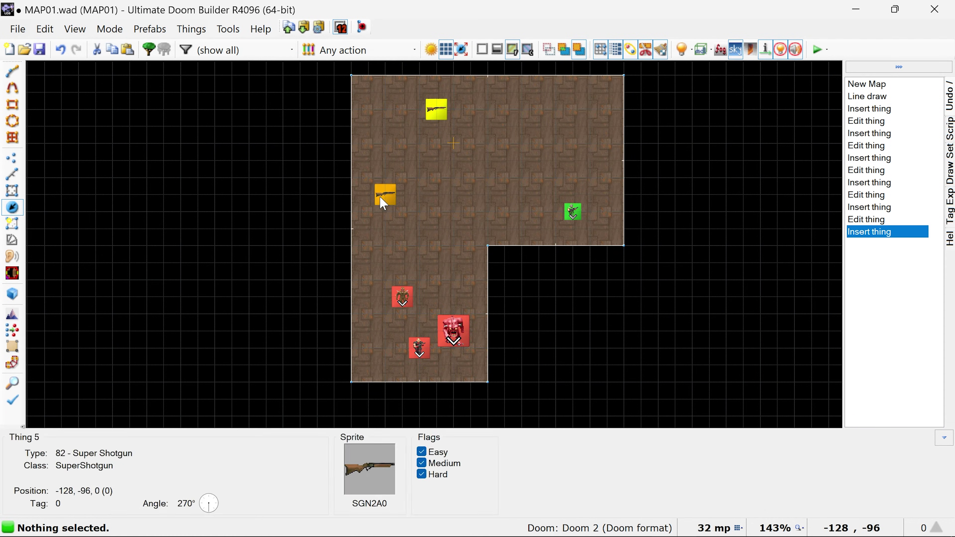
click(280, 297)
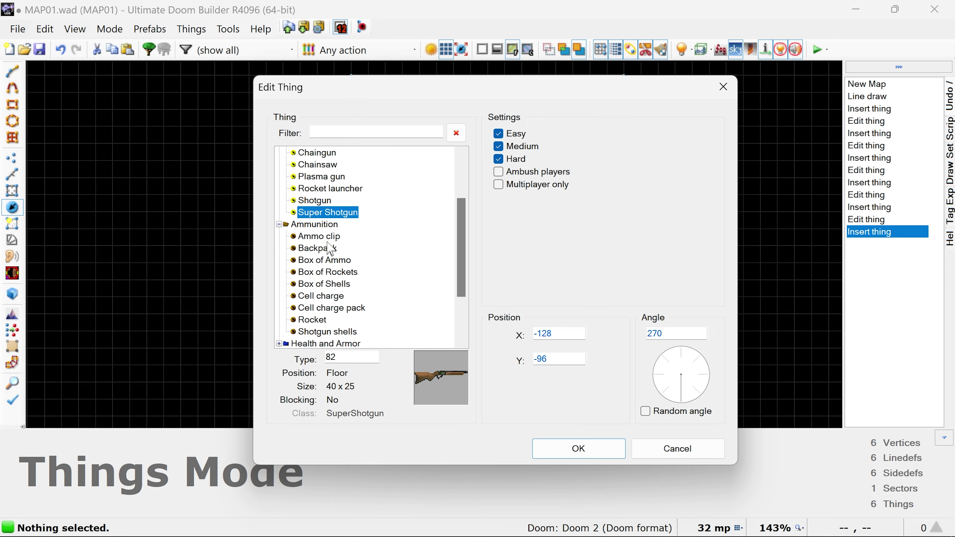
click(329, 284)
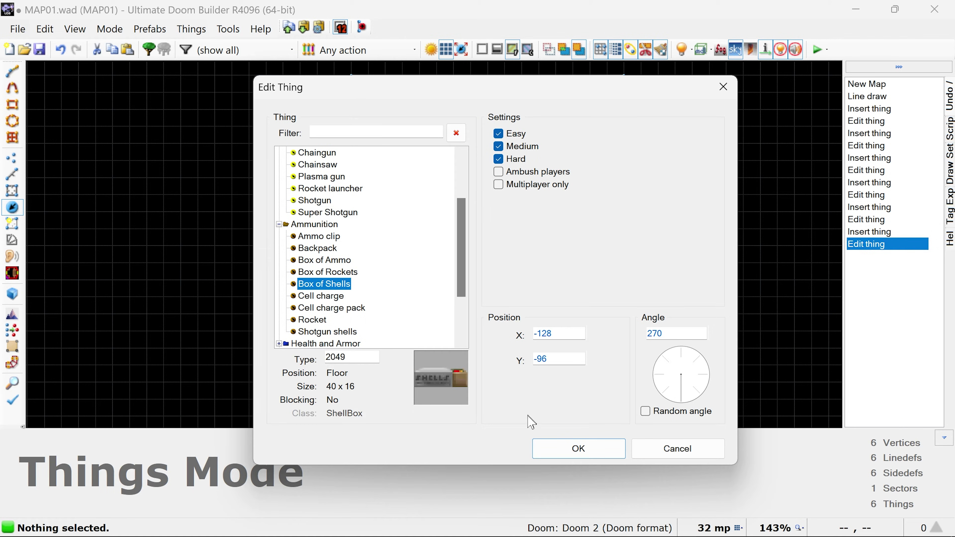
click(561, 459)
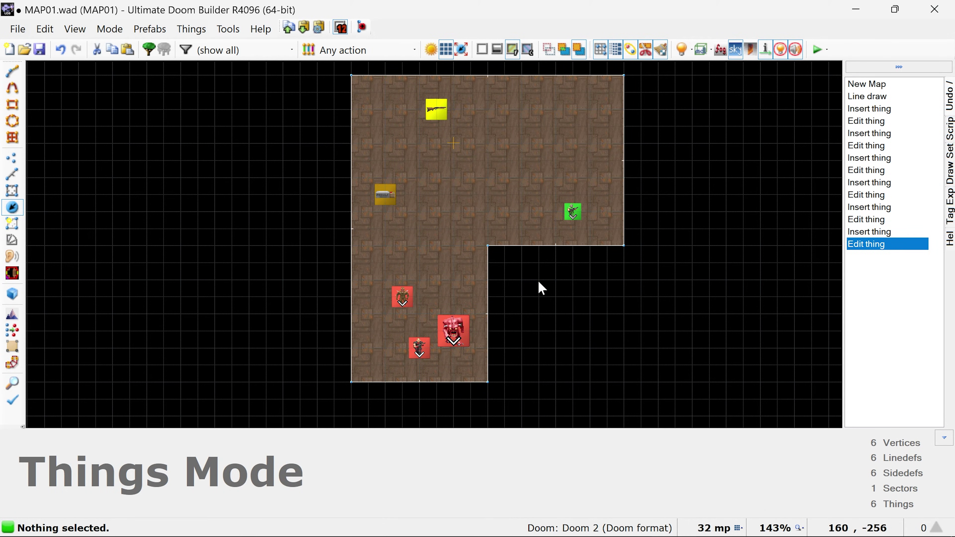
Save the map as MAP01.wad in the Doom 2 base\maps folder.
key(ctrl+s)
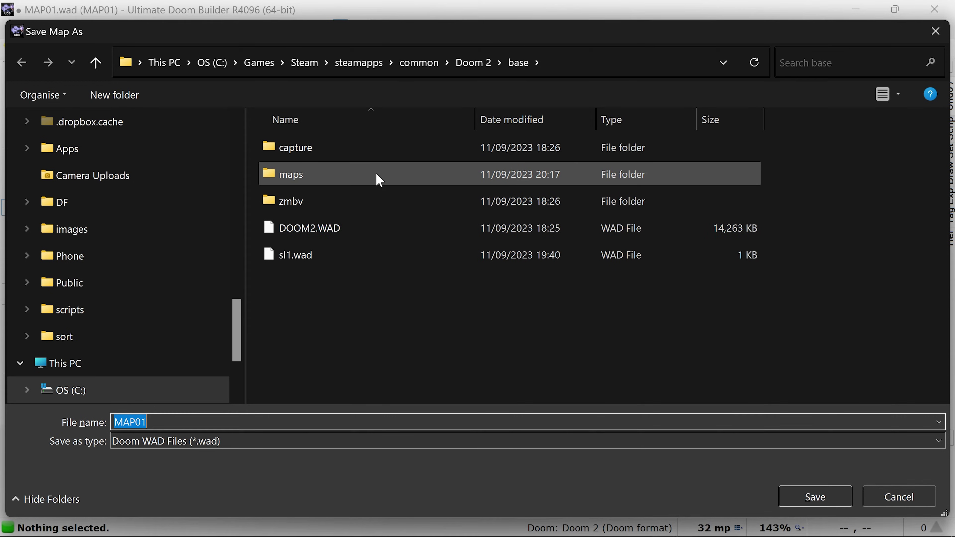
double_click(378, 178)
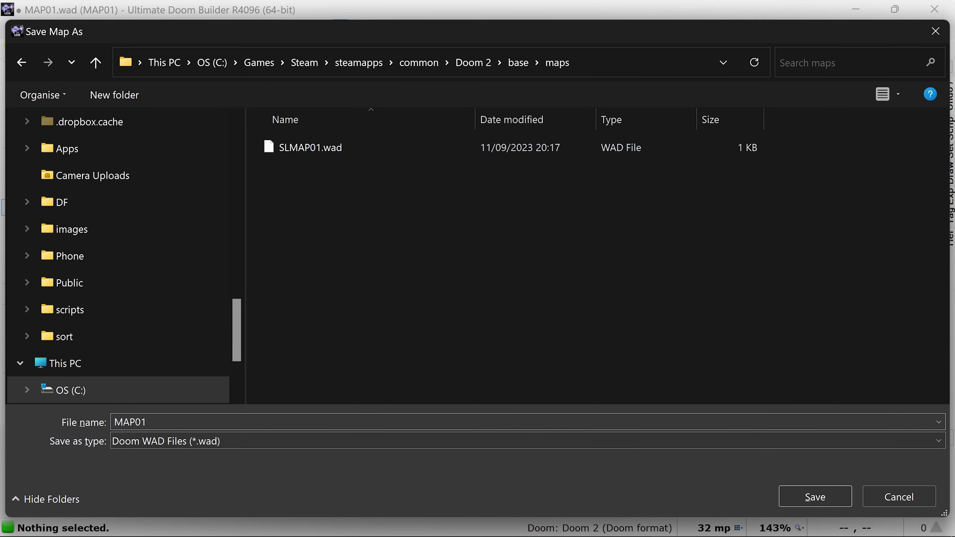
double_click(164, 421)
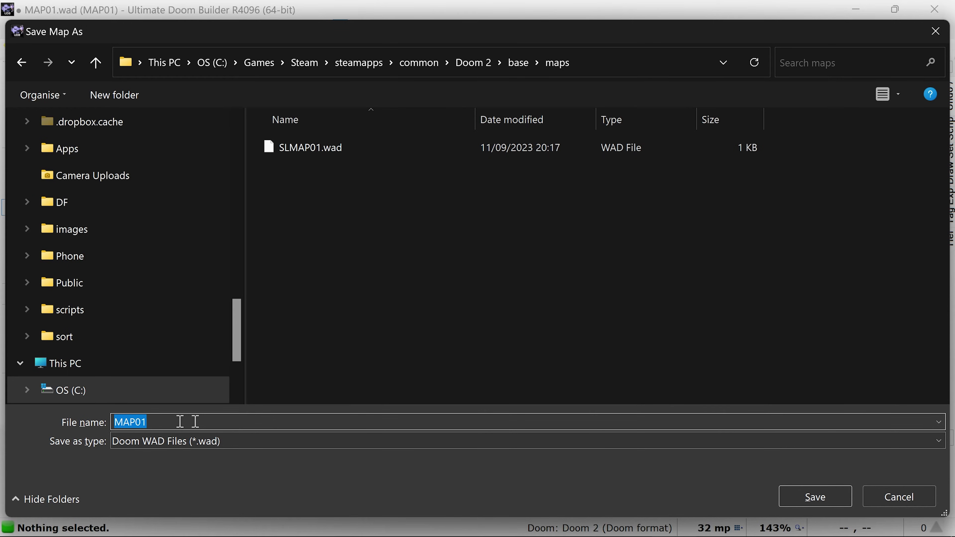
click(807, 508)
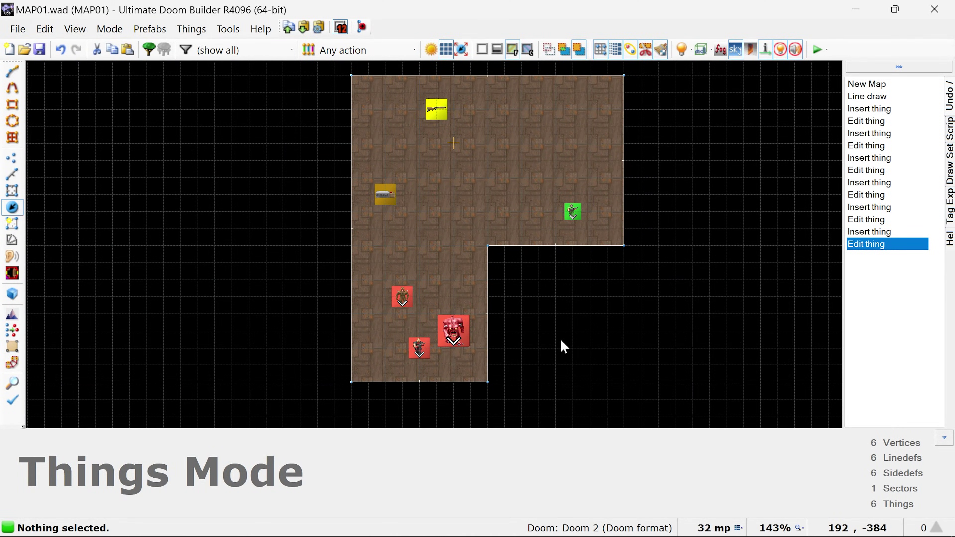
Add gzdoom.exe (gzdoom-4-10-0-Windows-64bit) as the Doom 2 test engine on the Testing tab.
key(F9)
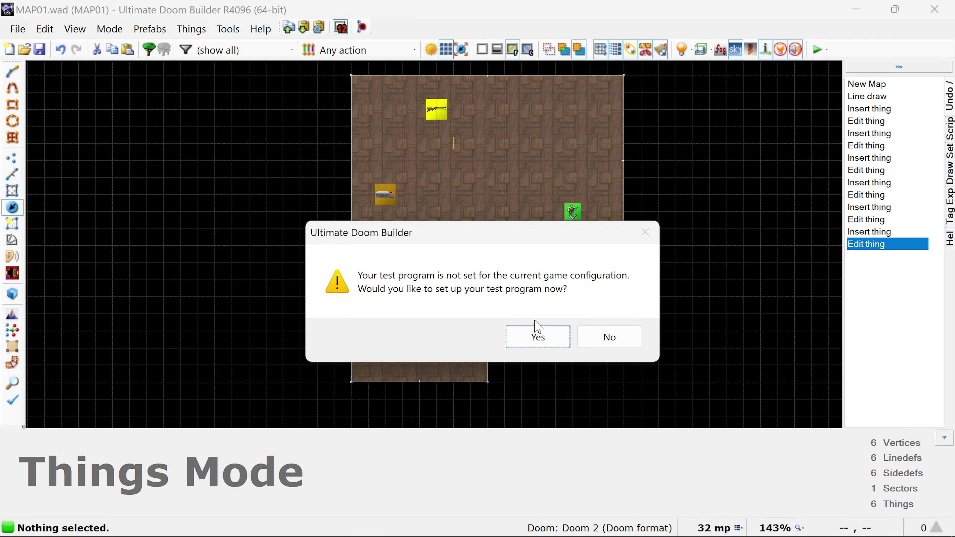
click(537, 339)
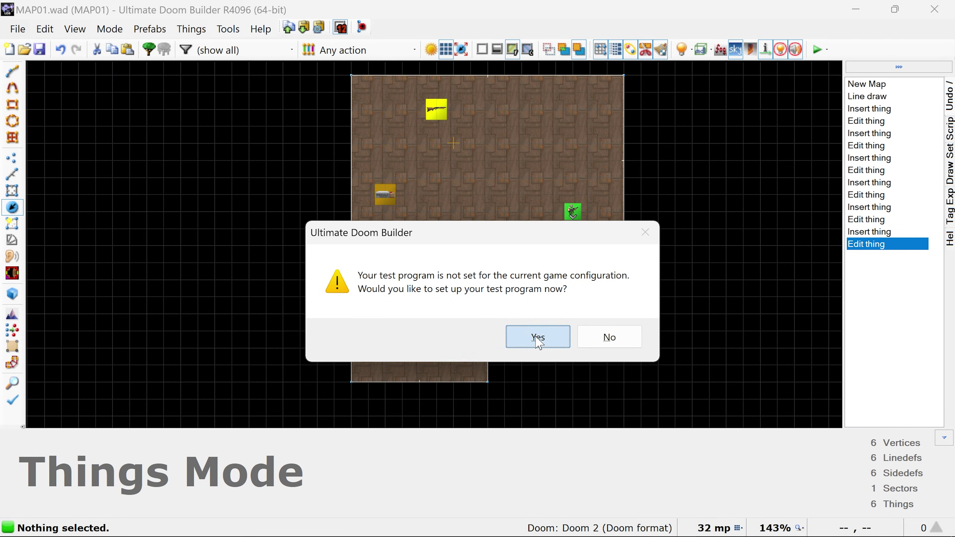
click(488, 169)
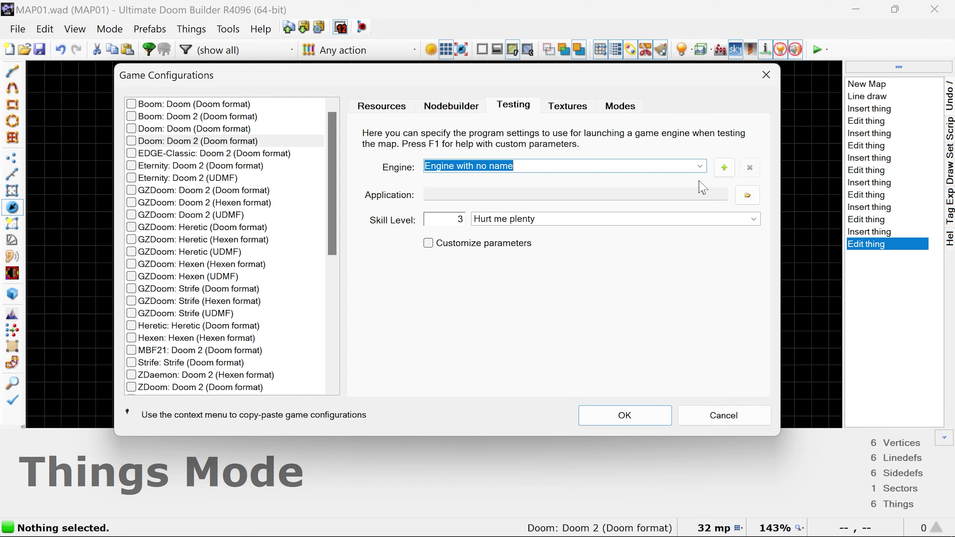
click(726, 171)
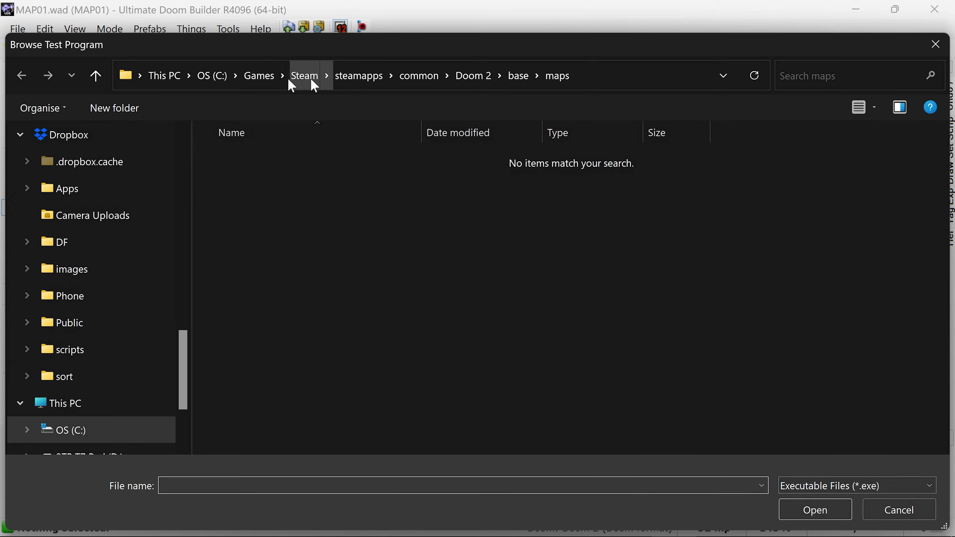
scroll(128, 260, up, 10)
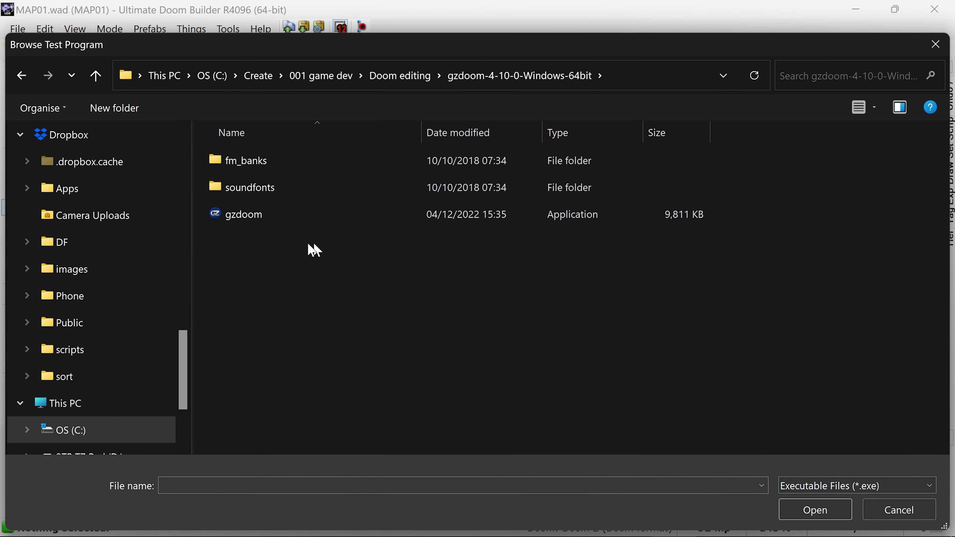
click(278, 222)
double_click(278, 223)
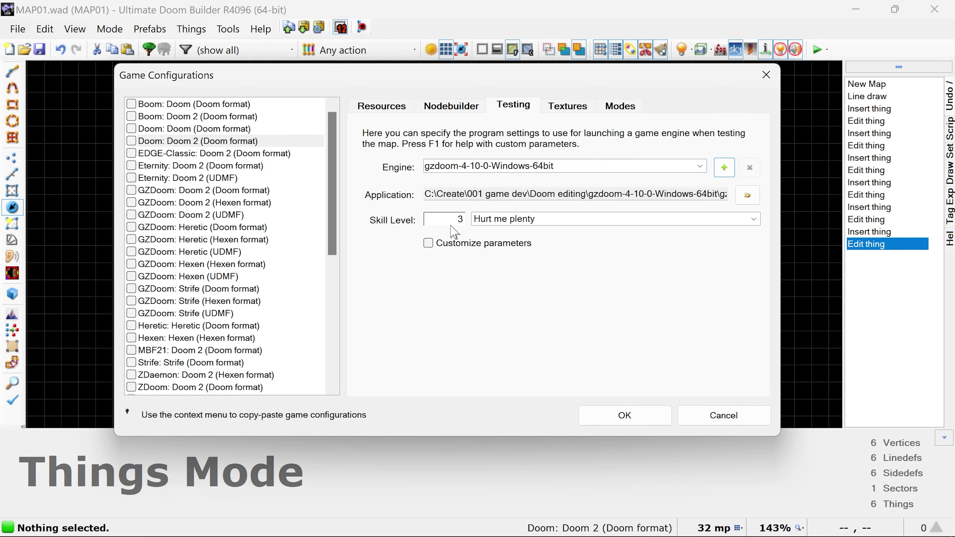
key(Return)
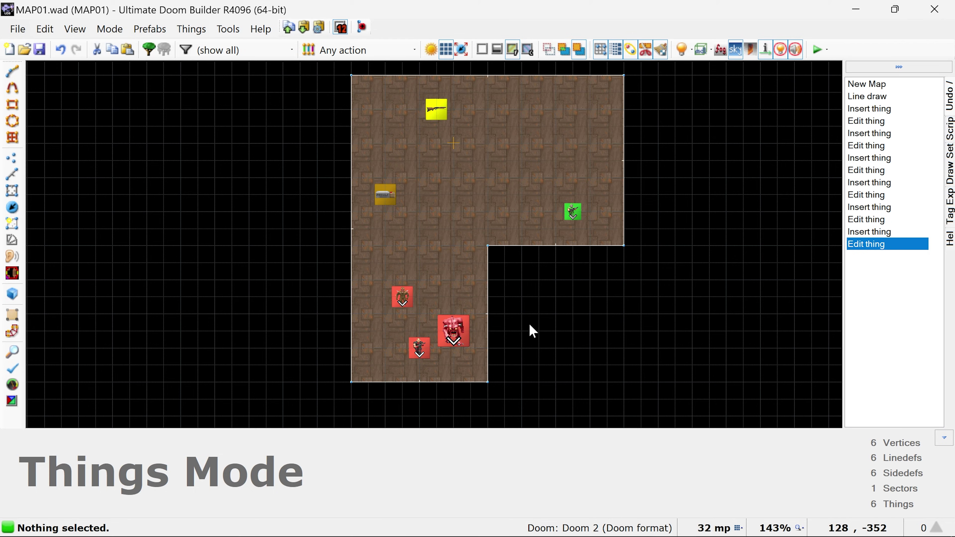
Launch the MAP01 test in GZDoom with F9 and look around the room.
key(F9)
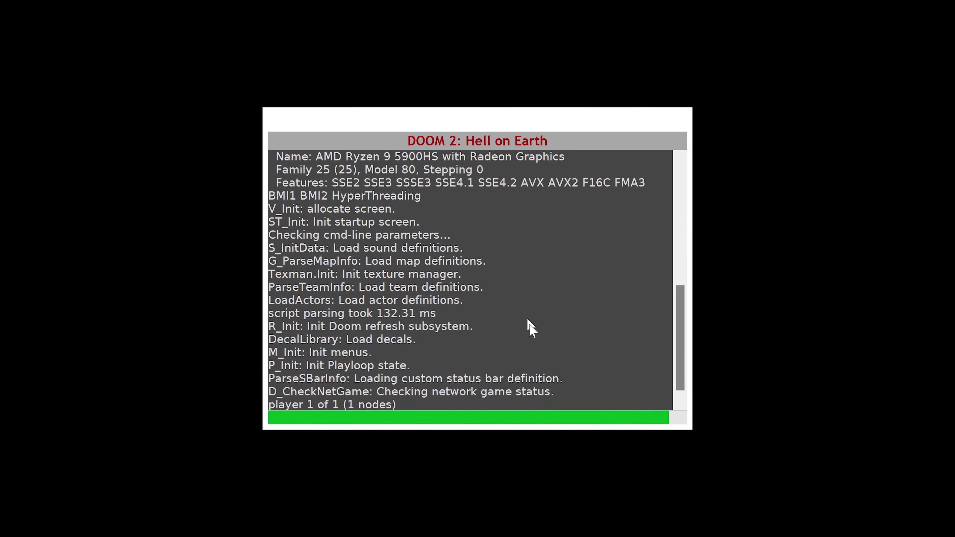
key(Down)
key(Left)
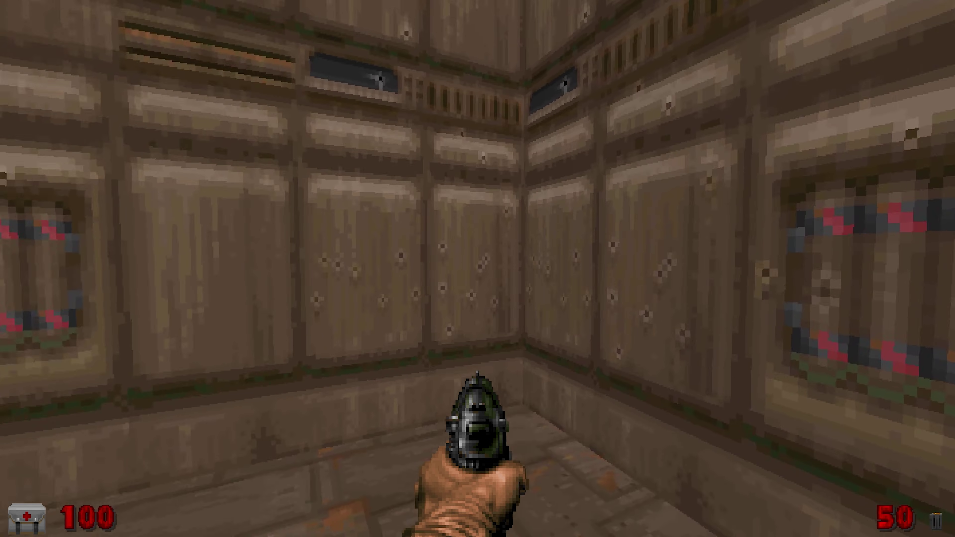
key(Down)
key(Left)
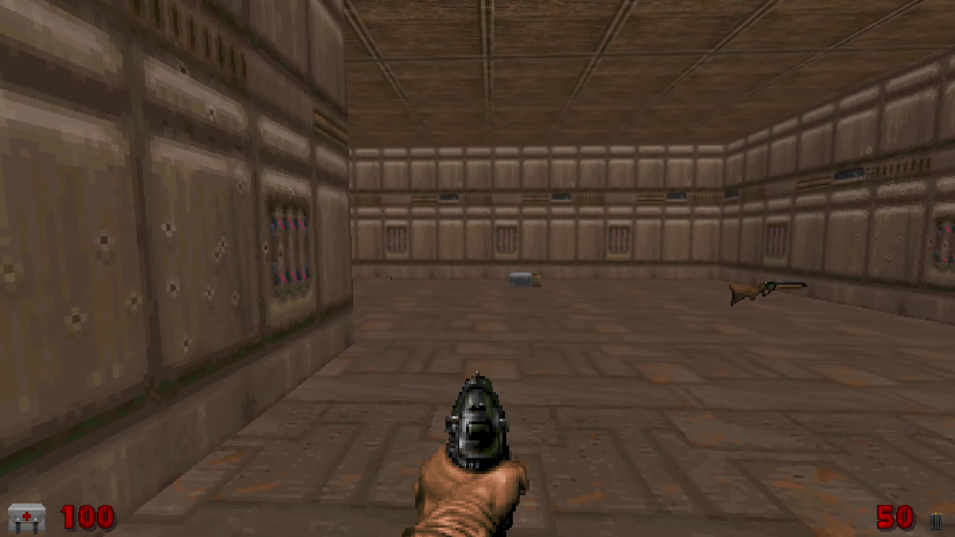
key(Right)
key(Left)
key(Left)
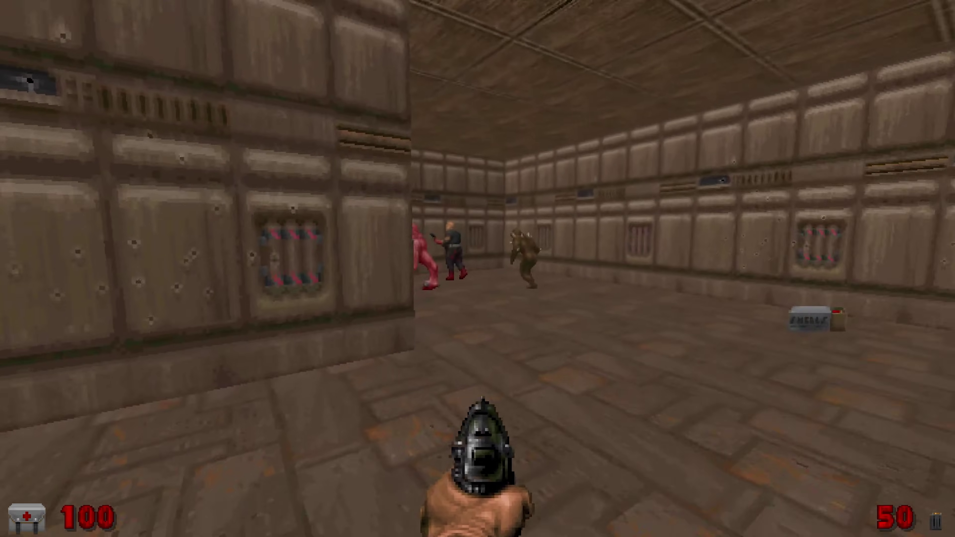
Walk onto the super shotgun and the box of shells to pick them up.
key(Up)
key(Right)
key(Right)
key(Up)
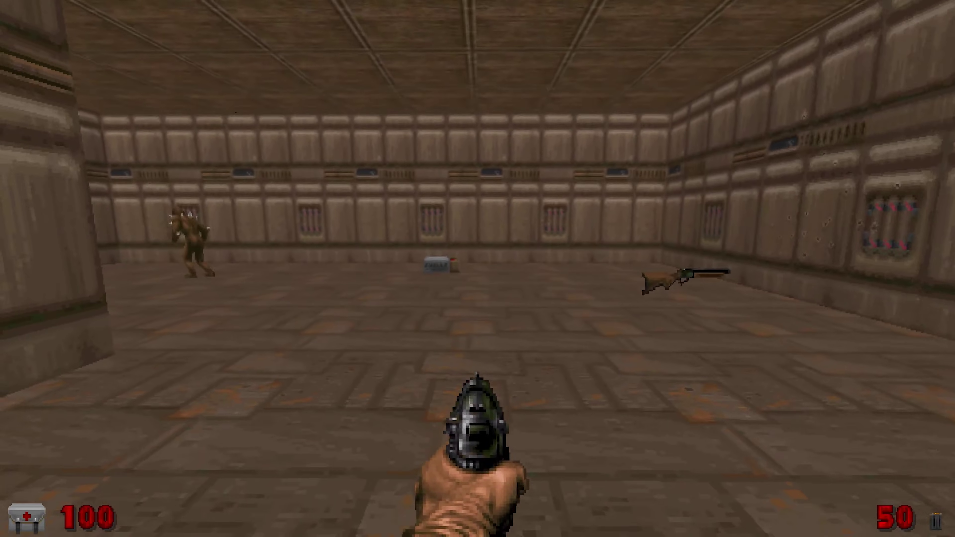
key(Left)
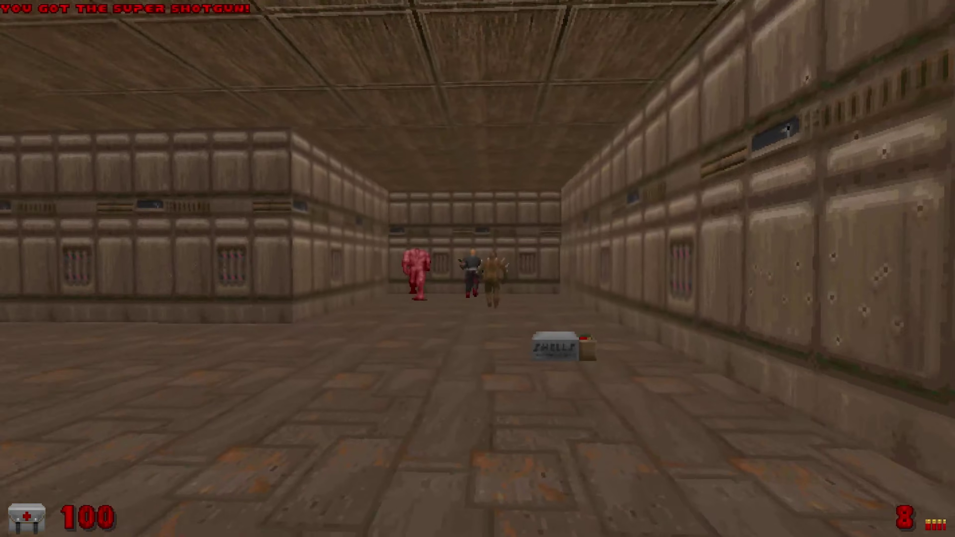
key(Up)
Fire the super shotgun at the imp while backing away, leaving 26 shells.
key(Right)
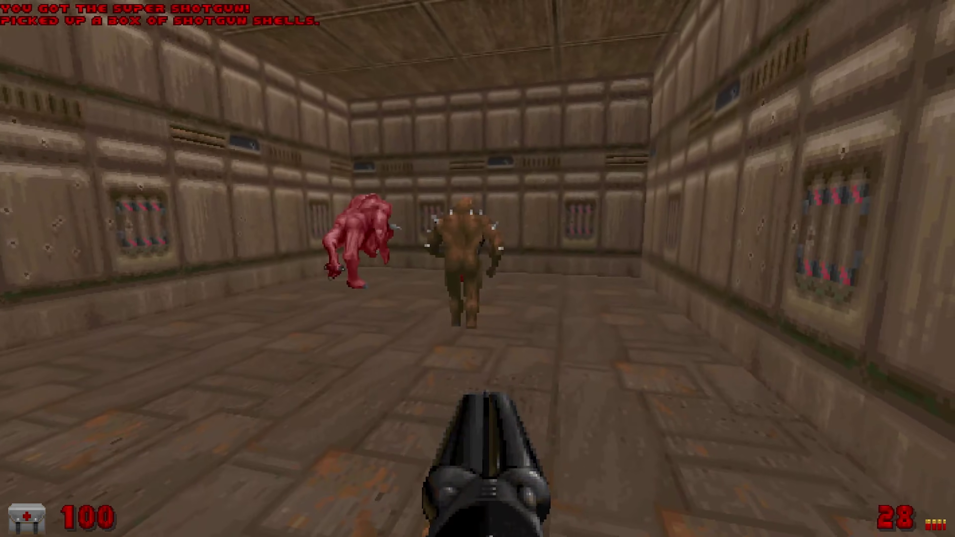
key(ctrl)
key(Down)
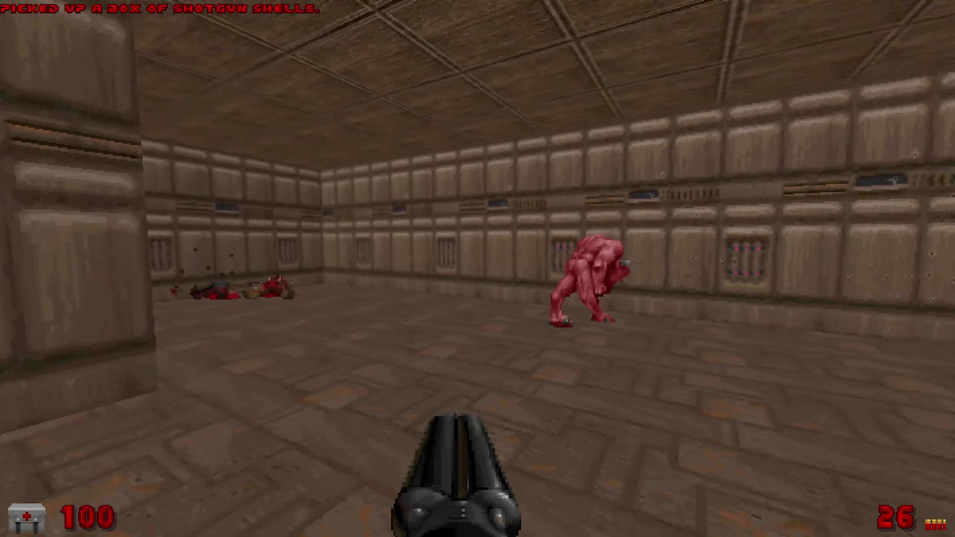